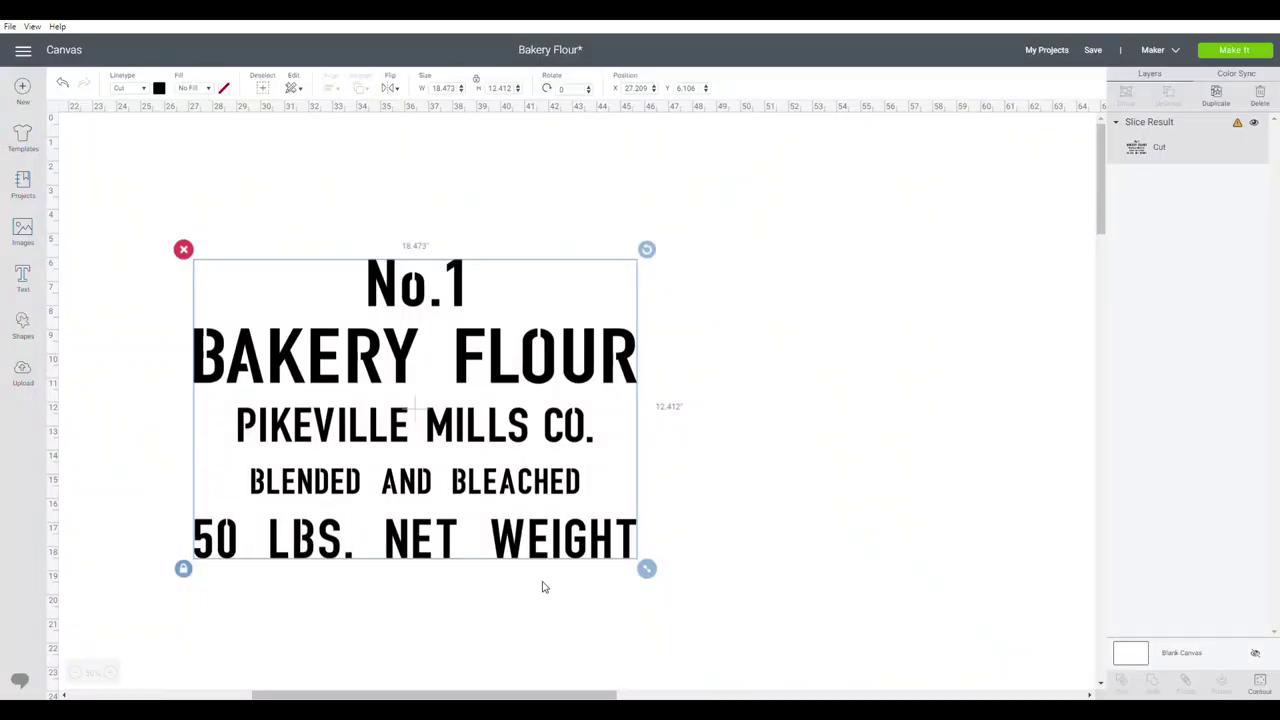
# - Move the Bakery Flour design up and left, then nudge the flower pattern right and down
pyautogui.moveTo(400, 360); pyautogui.dragTo(391, 326)
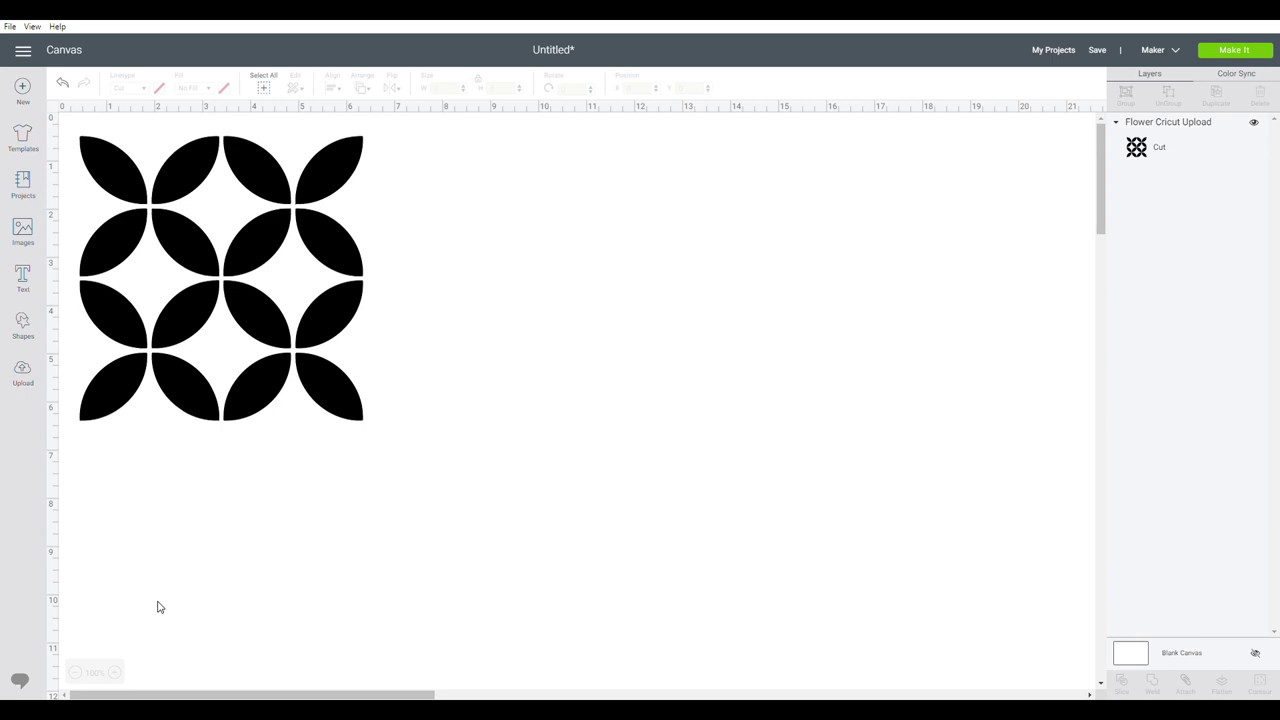
pyautogui.click(354, 394)
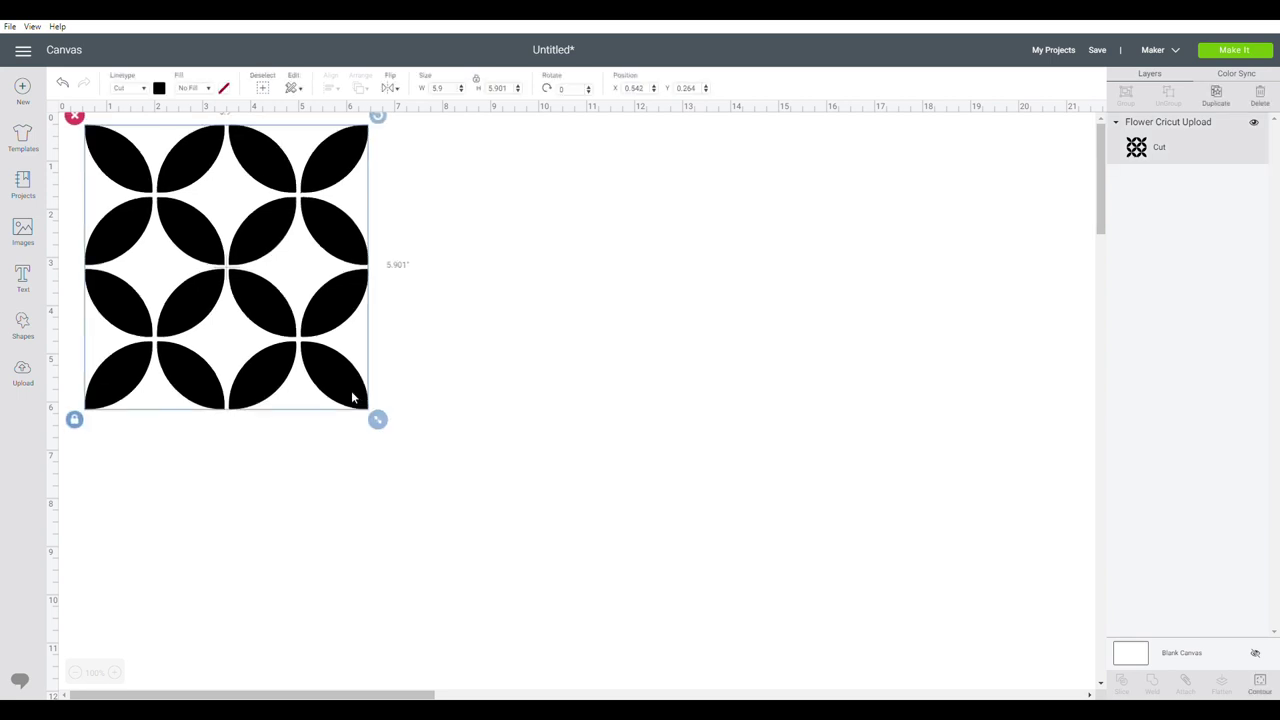
pyautogui.moveTo(354, 398); pyautogui.dragTo(376, 420)
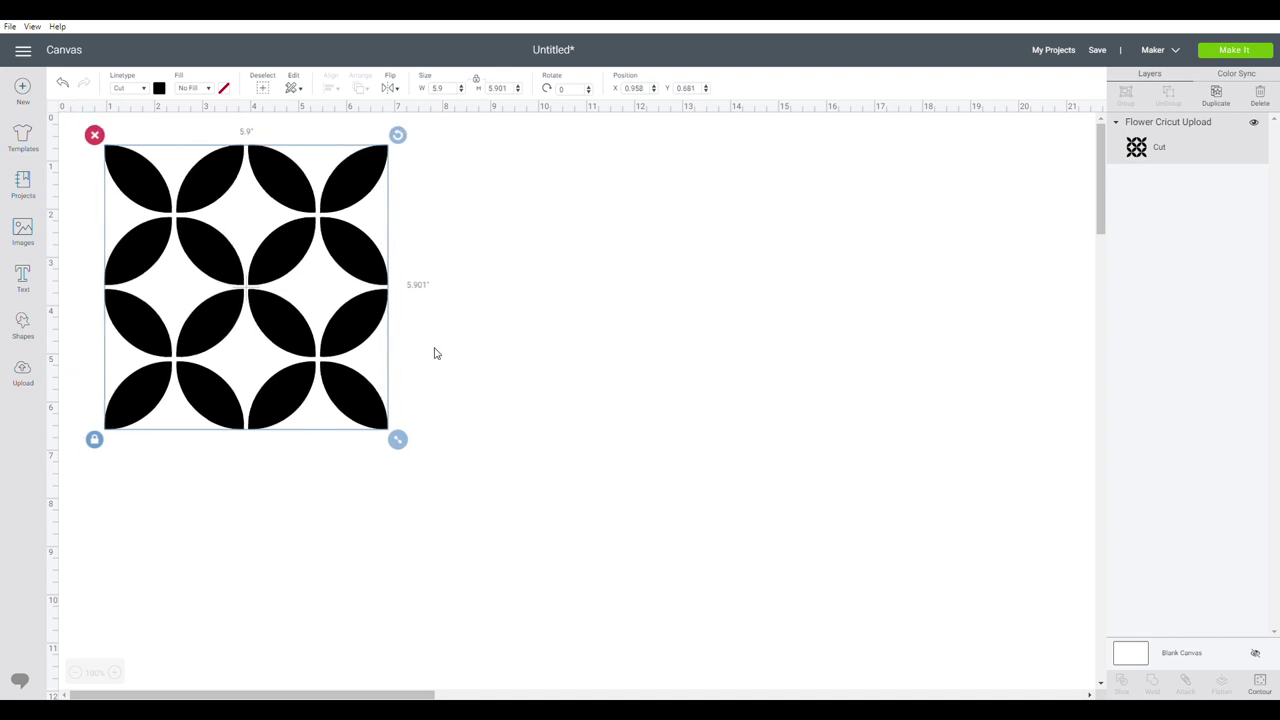
# - Duplicate the flower pattern into four copies tiled as a 2×2 square, then open Upload
pyautogui.hotkey('ctrl', 'd')
pyautogui.moveTo(270, 300); pyautogui.dragTo(500, 560)
pyautogui.hotkey('ctrl', 'd')
pyautogui.scroll(-2, 1103, 230)
pyautogui.scroll(2, 1103, 230)
pyautogui.moveTo(426, 443); pyautogui.dragTo(222, 449)
pyautogui.hotkey('ctrl', 'd')
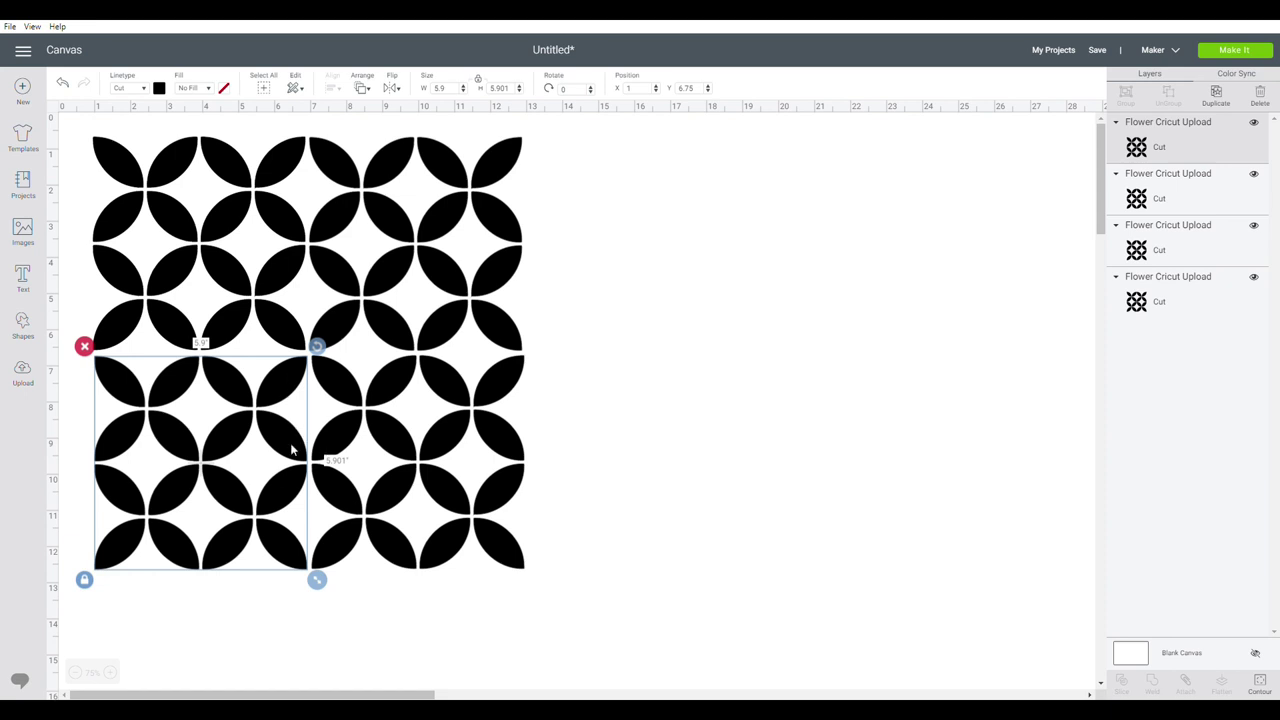
pyautogui.click(22, 374)
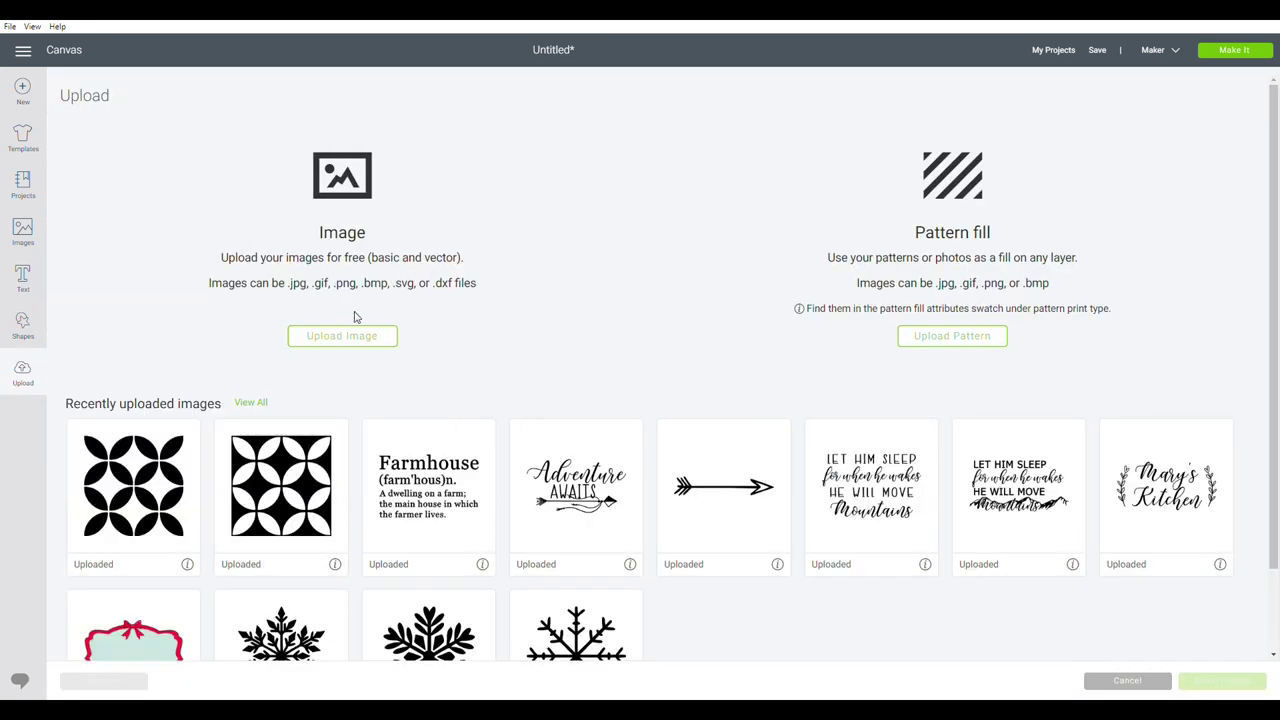
# - Upload the tiled flower image as a Simple image, check it zoomed out, save and select it
pyautogui.click(355, 340)
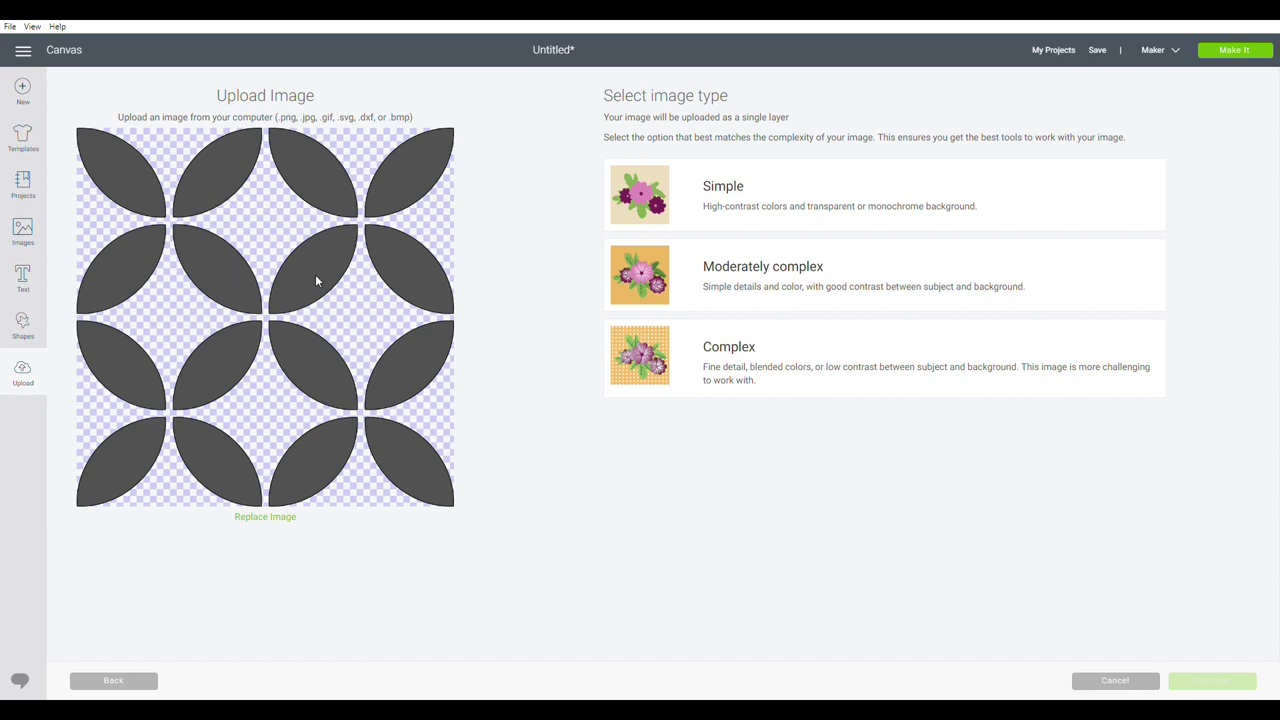
pyautogui.click(780, 195)
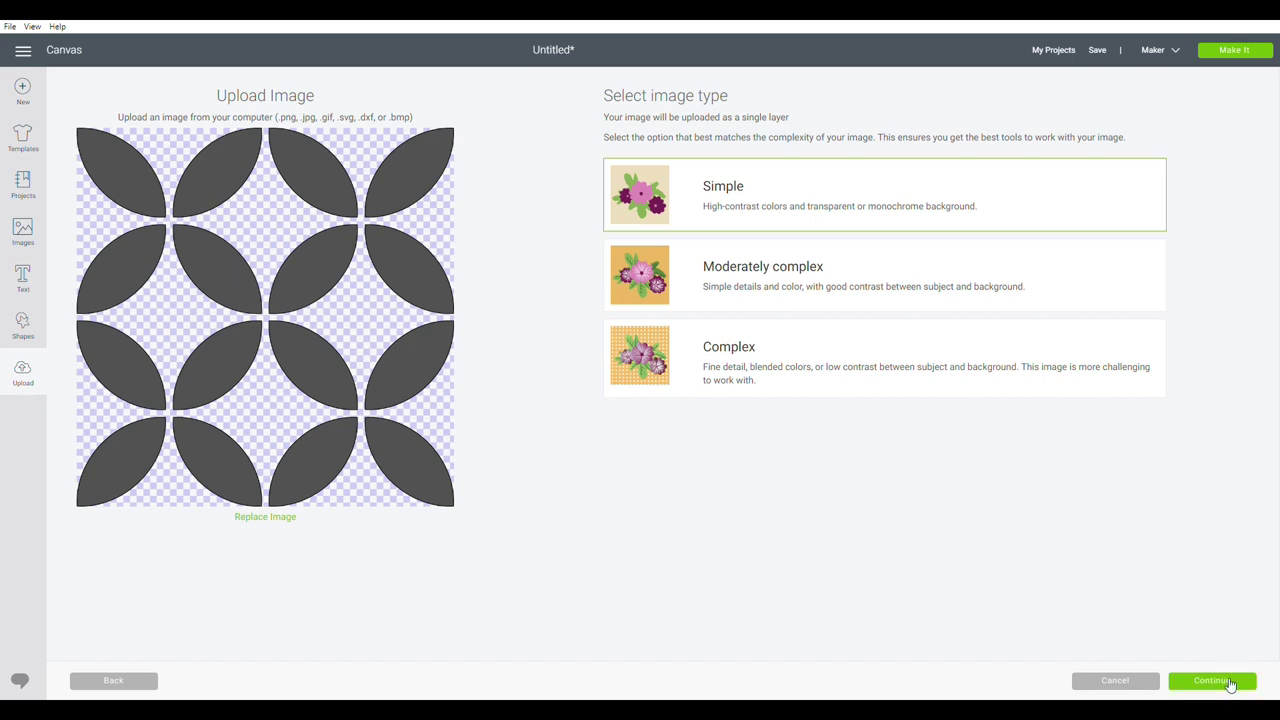
pyautogui.click(1228, 682)
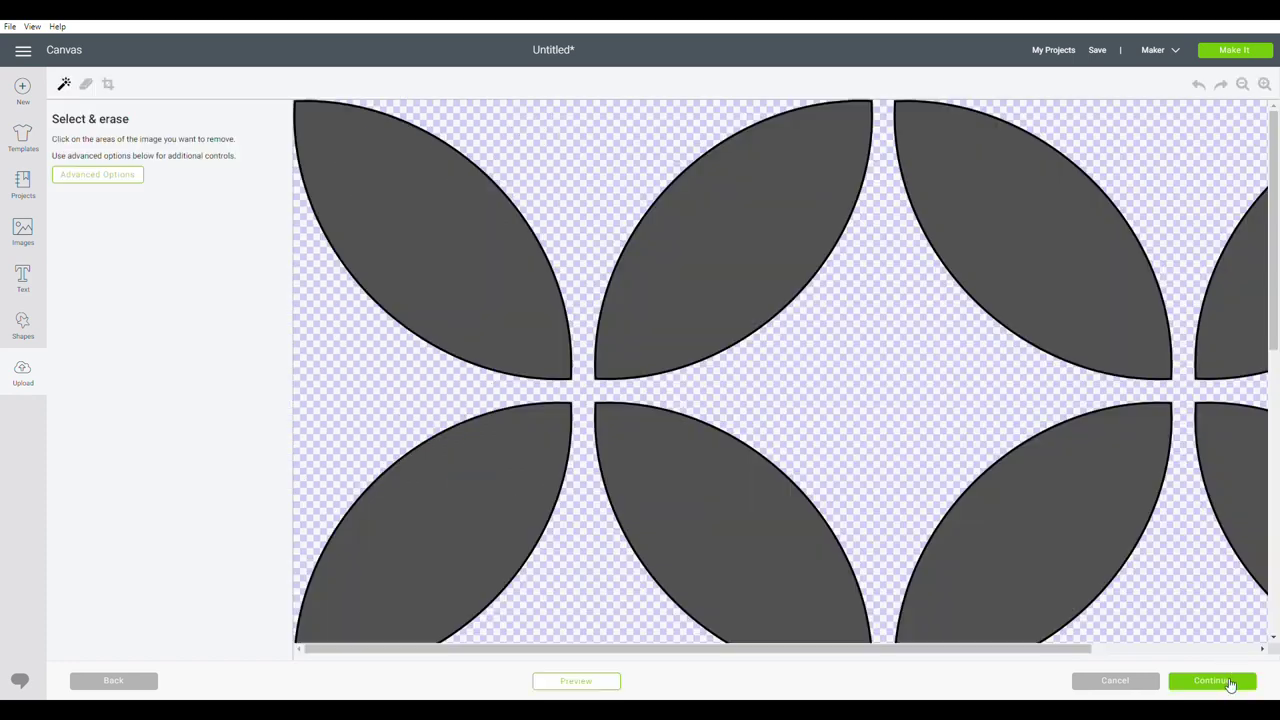
pyautogui.click(1242, 85)
pyautogui.click(1242, 85)
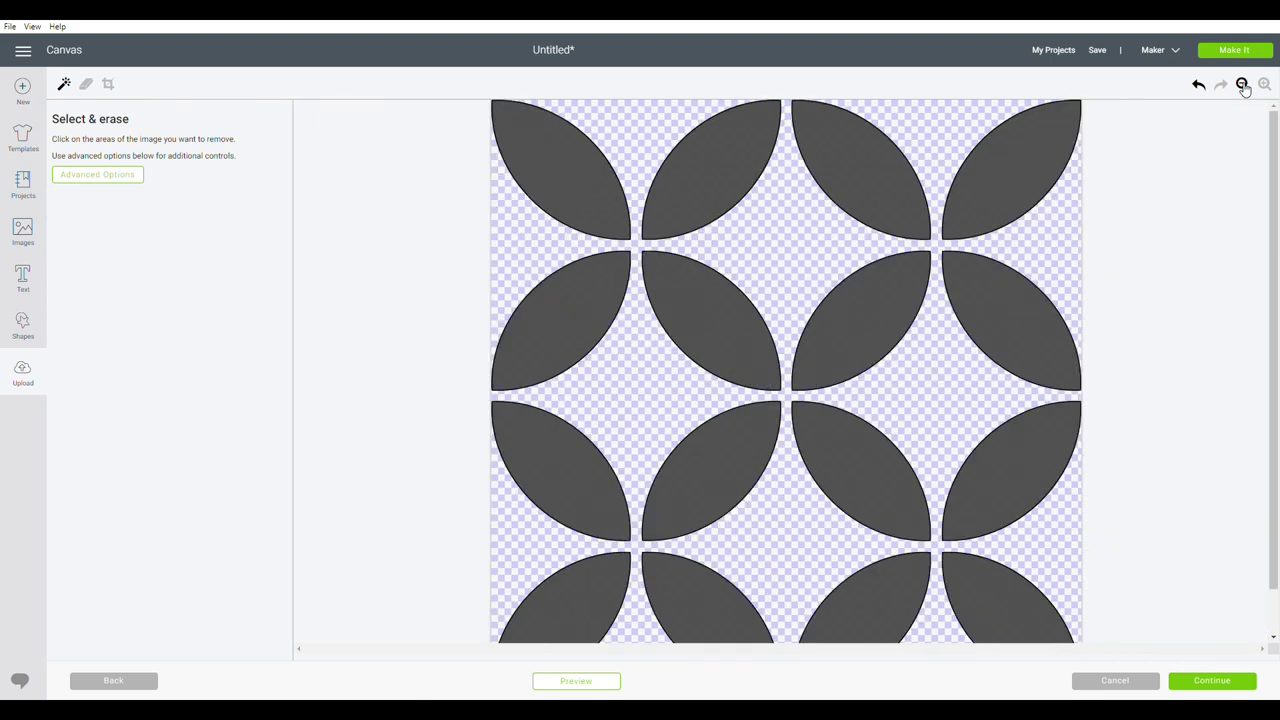
pyautogui.click(1242, 85)
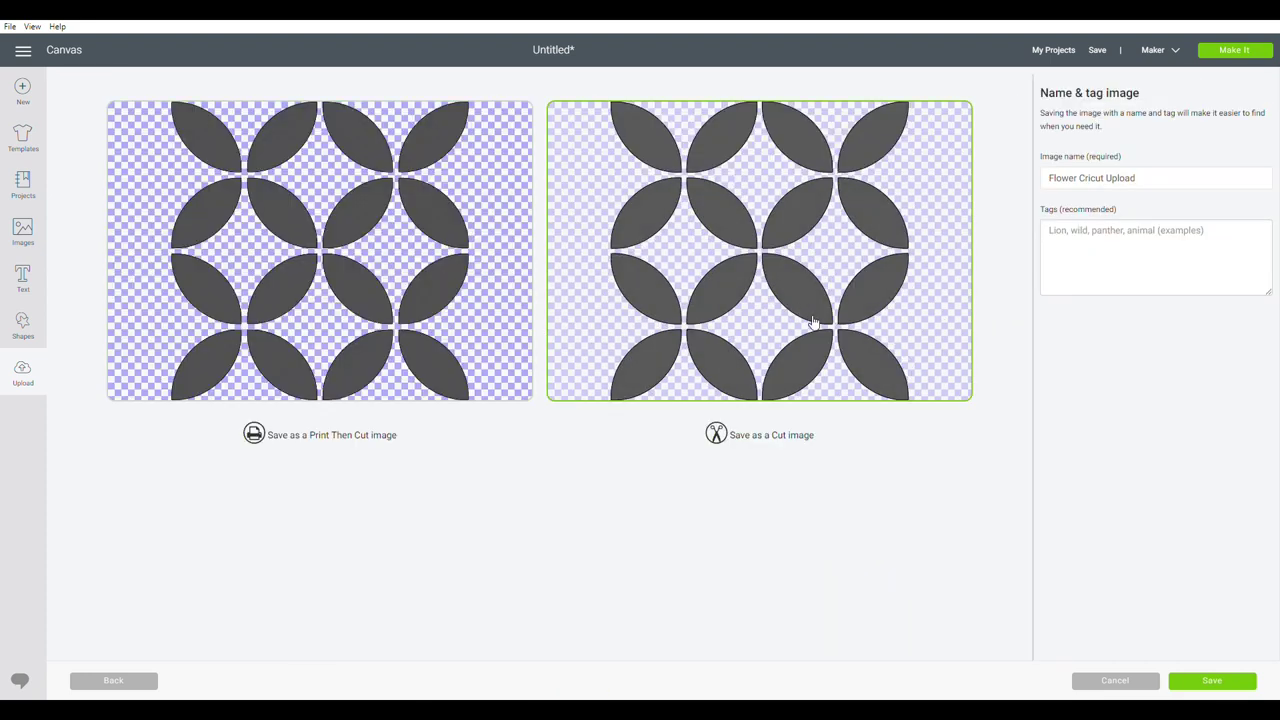
pyautogui.click(1210, 686)
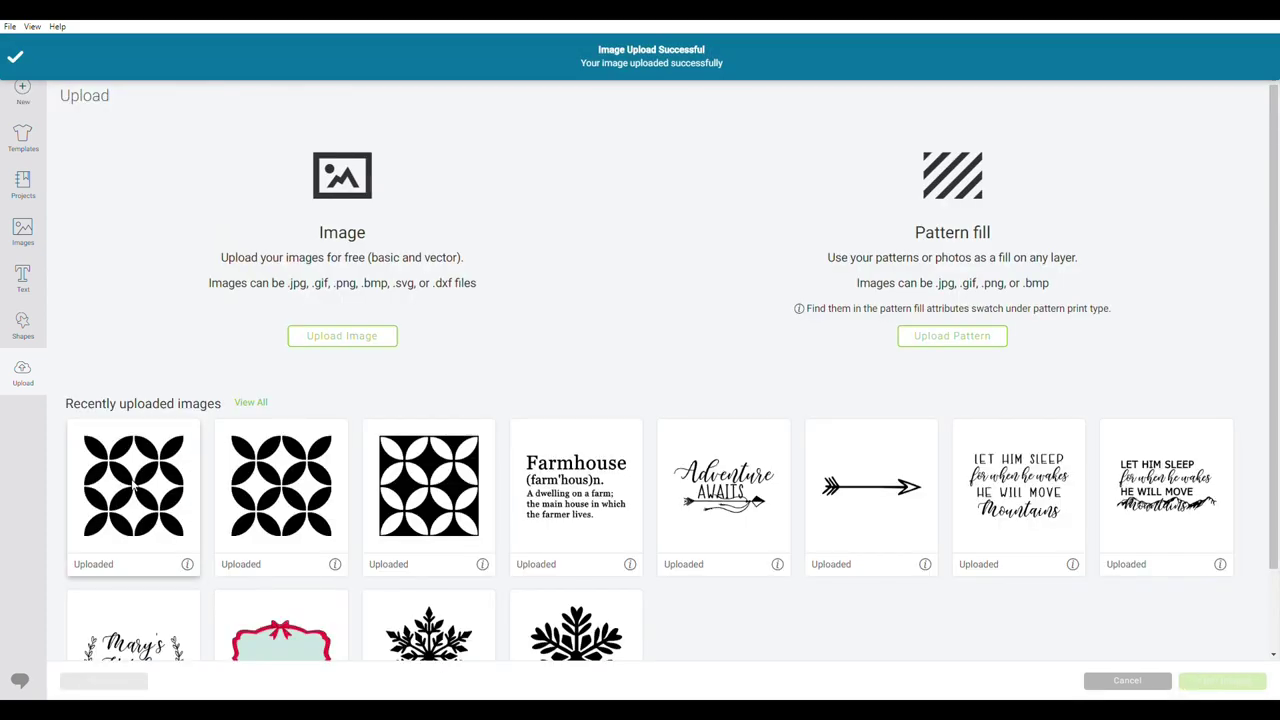
pyautogui.click(137, 486)
# - Insert the flower upload, delete the extra copy, set width to 7.9 in, and send to mat preview
pyautogui.click(1246, 686)
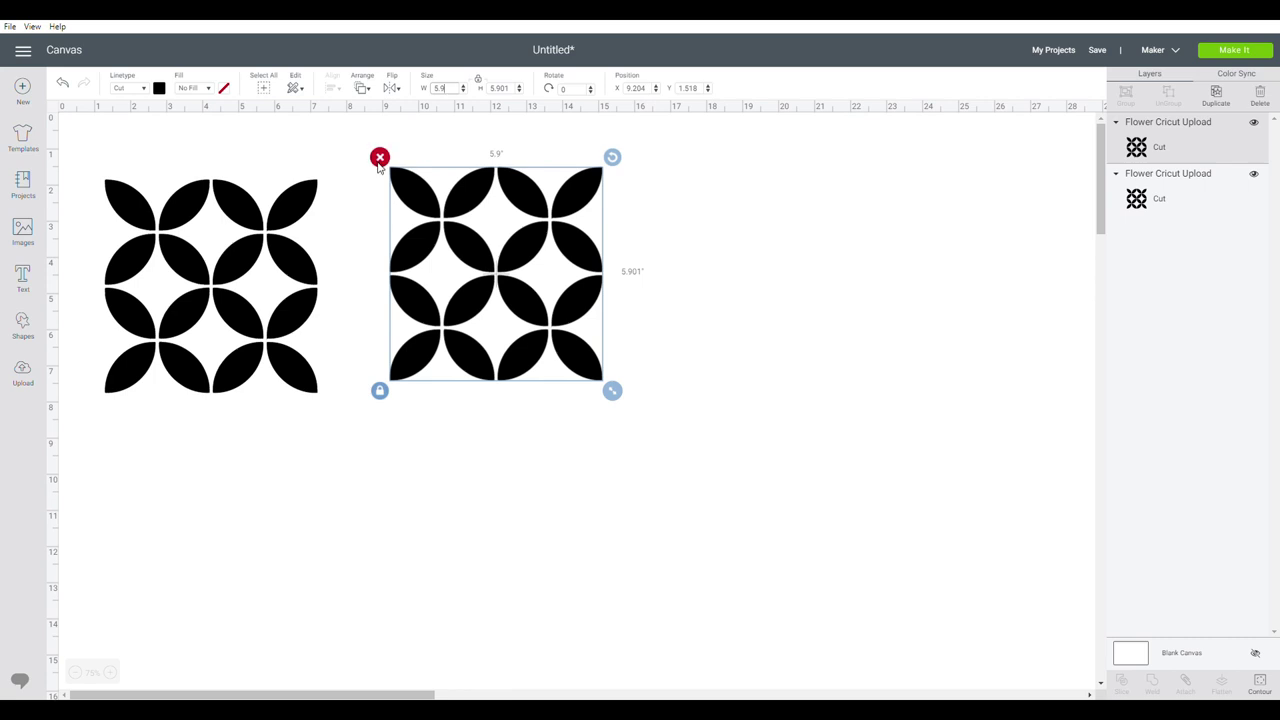
pyautogui.click(380, 159)
pyautogui.click(303, 208)
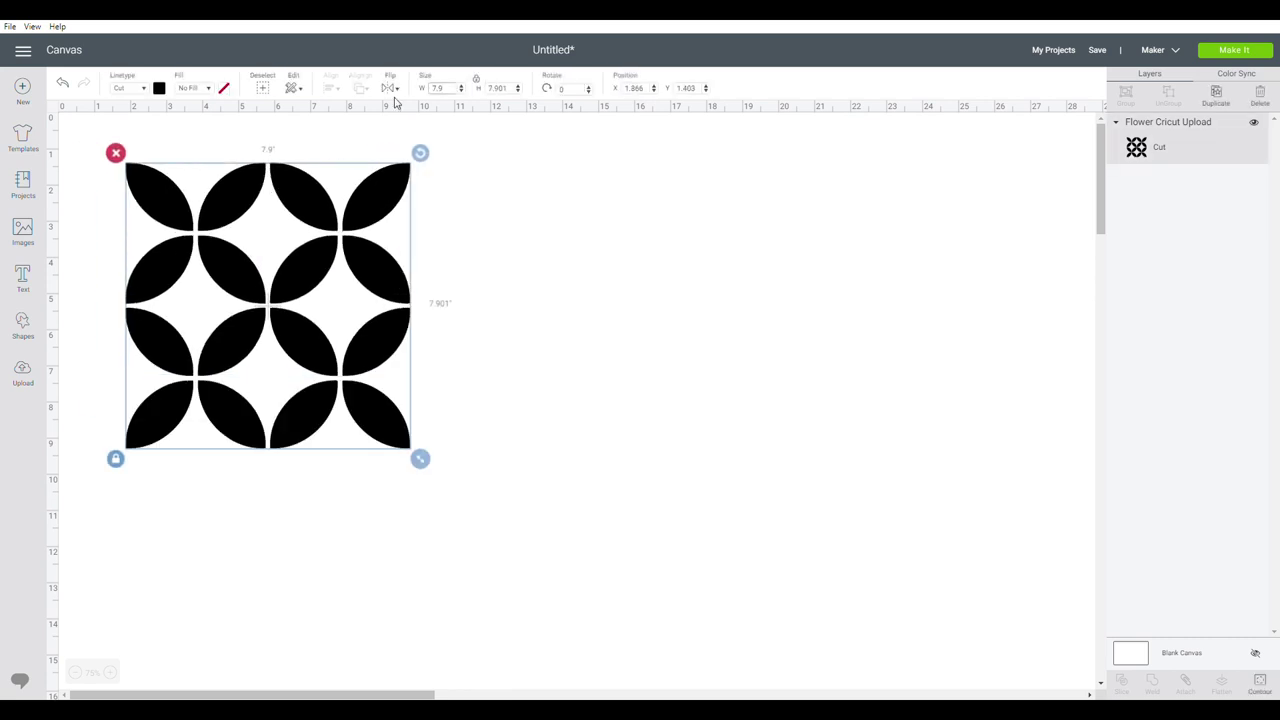
pyautogui.moveTo(452, 90); pyautogui.dragTo(415, 93)
pyautogui.click(343, 240)
pyautogui.click(1240, 51)
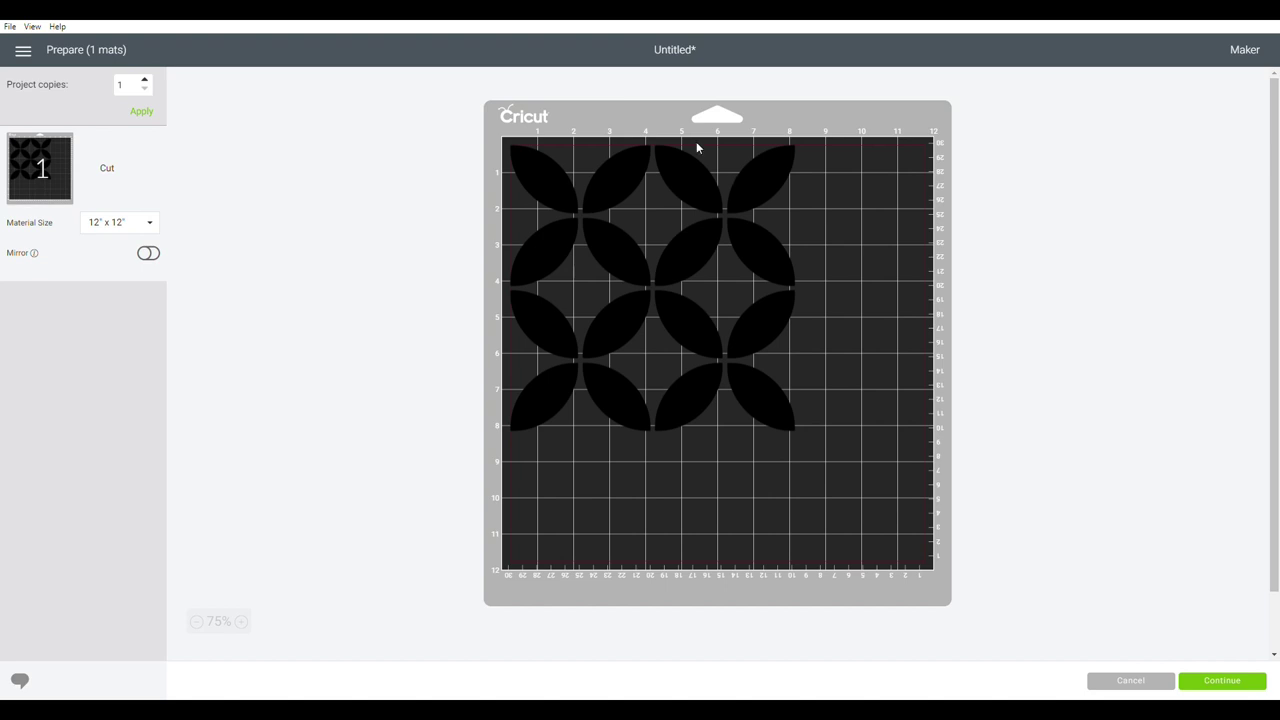
# - Nudge the flower pattern slightly right and down on the 12×12 mat preview
pyautogui.moveTo(528, 175); pyautogui.dragTo(543, 181)
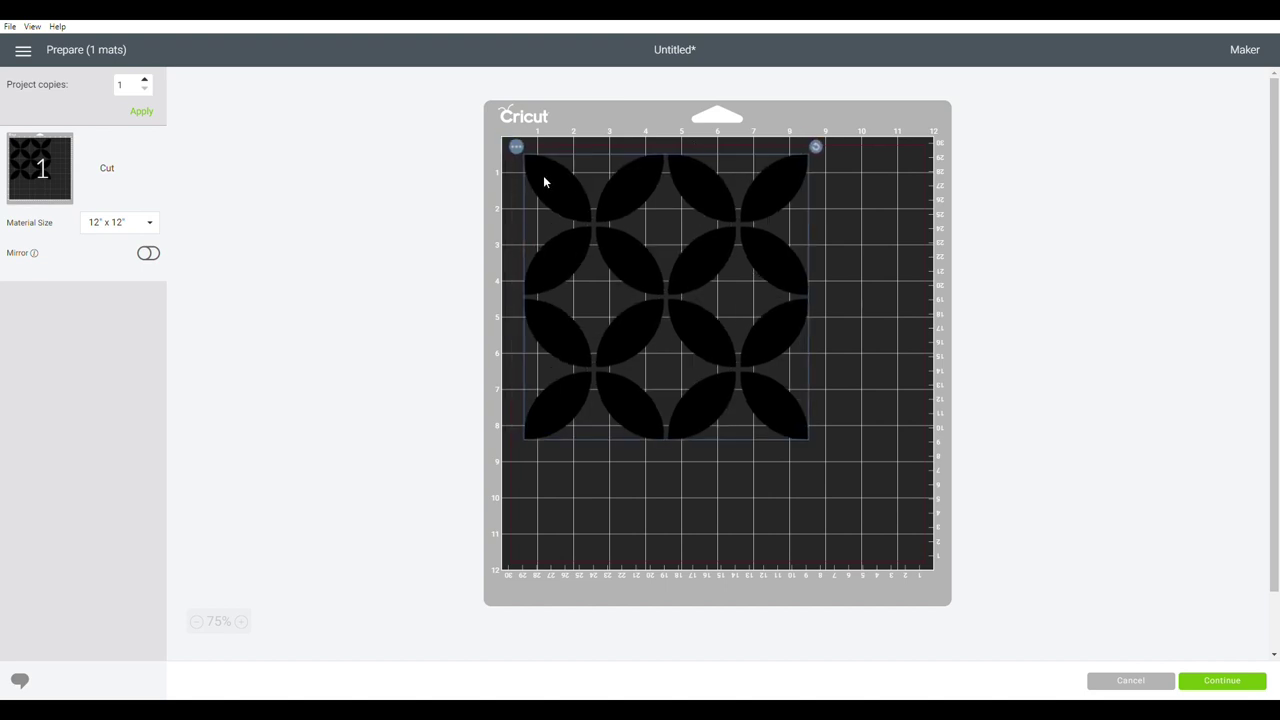
pyautogui.moveTo(544, 181); pyautogui.dragTo(545, 184)
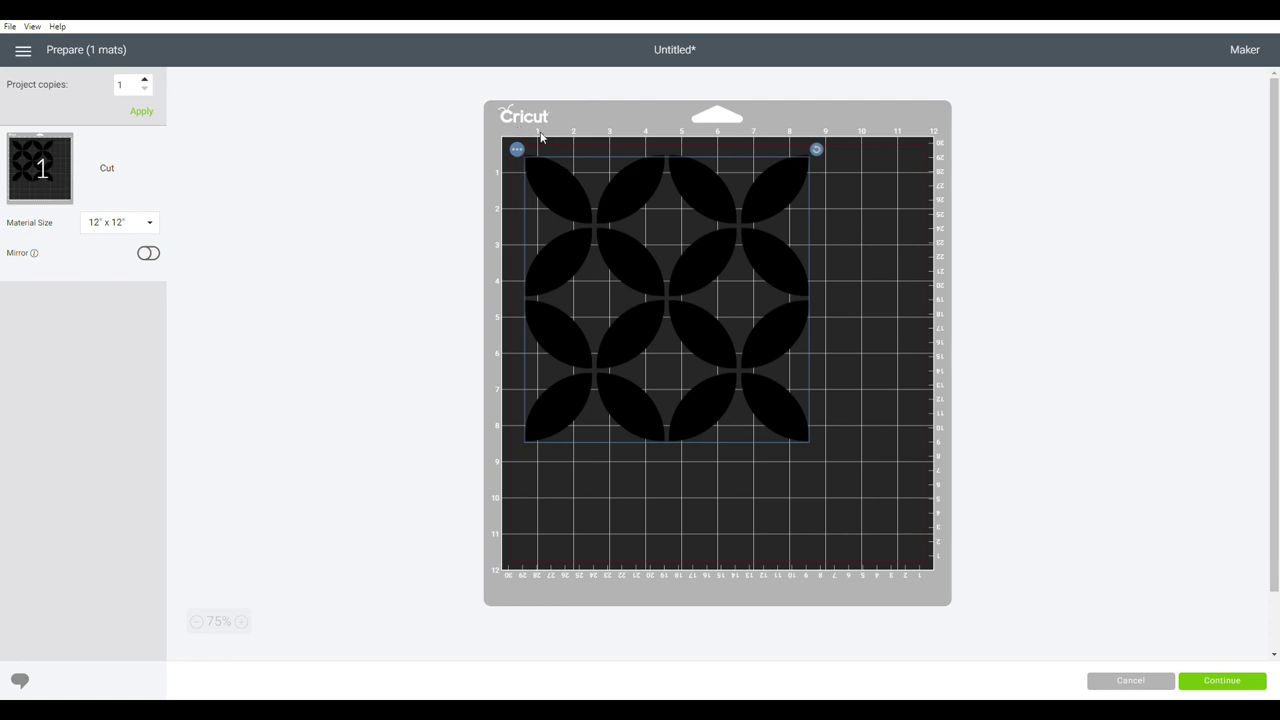
pyautogui.moveTo(600, 225); pyautogui.dragTo(595, 228)
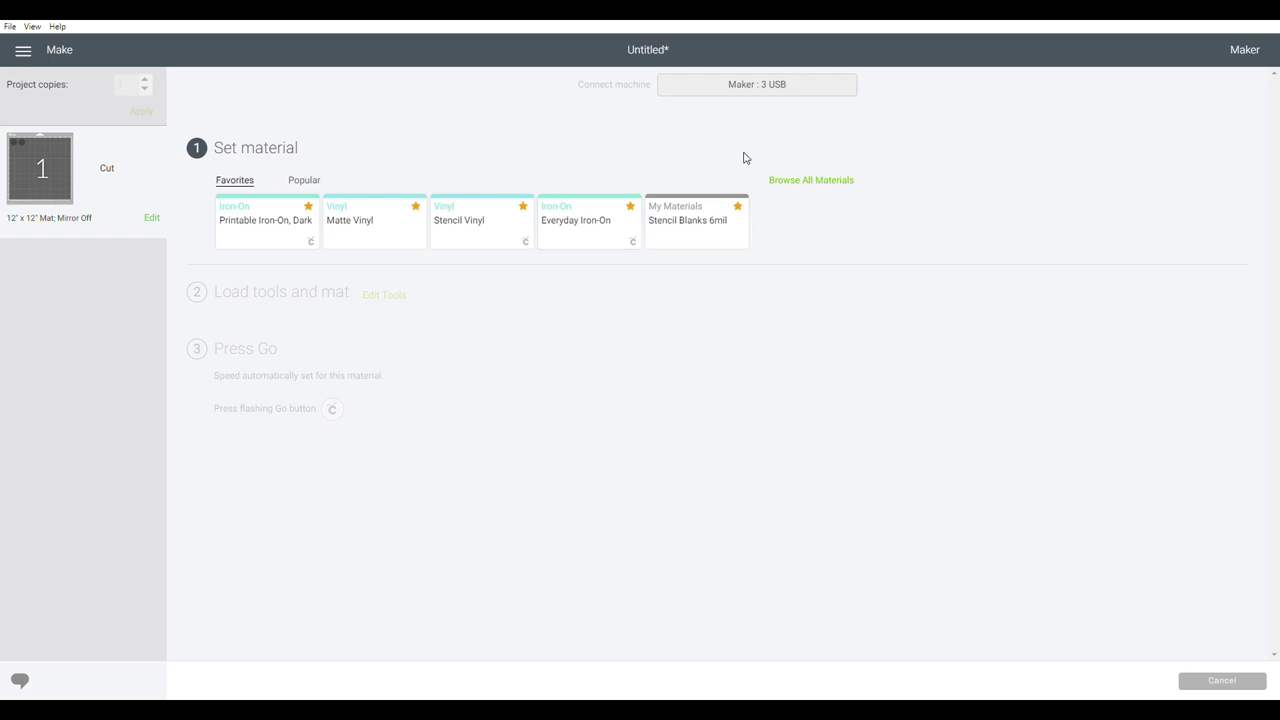
# - From All Materials, open Material Settings and start a new entry at the bottom of Custom materials
pyautogui.click(816, 185)
pyautogui.scroll(-1, 603, 285)
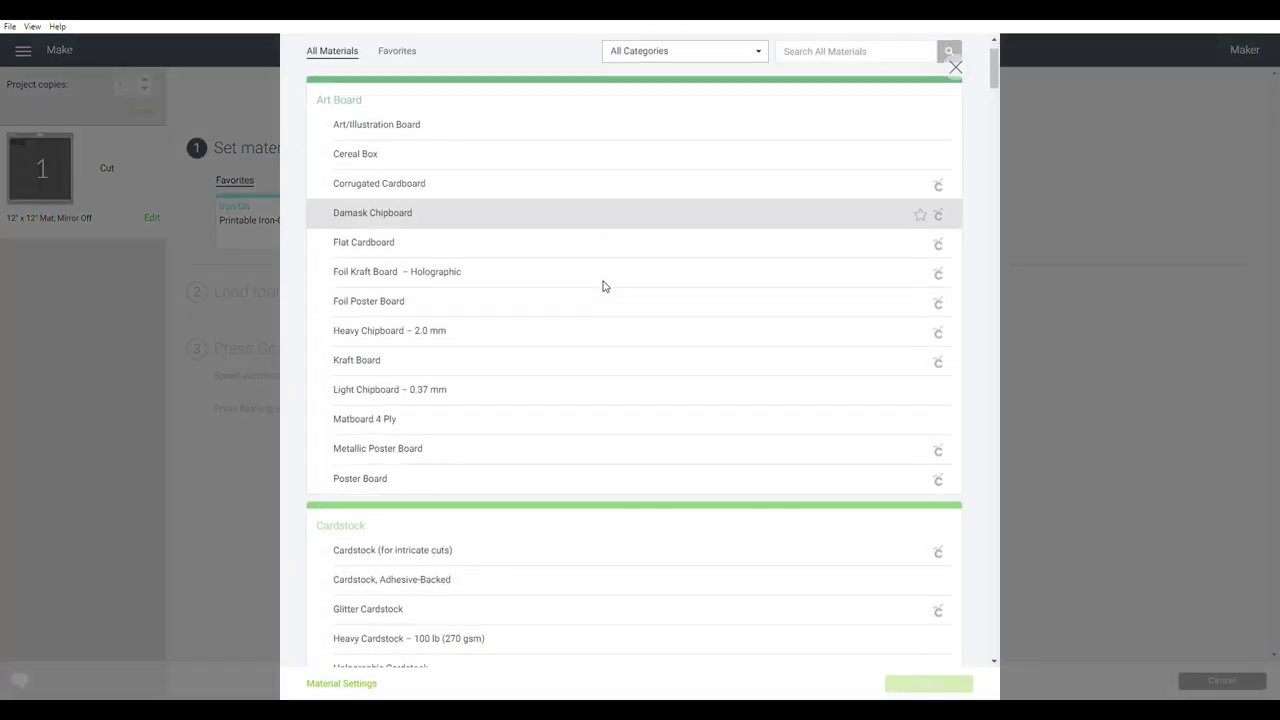
pyautogui.scroll(-2, 603, 286)
pyautogui.scroll(3, 580, 275)
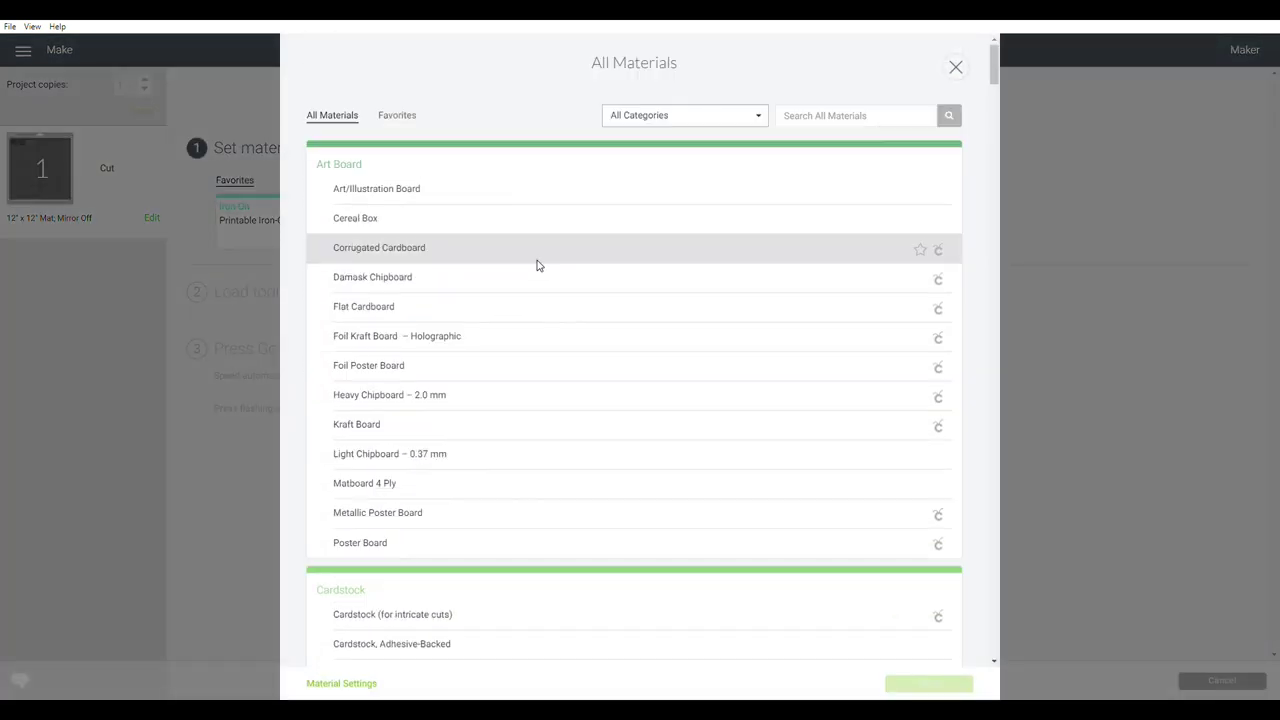
pyautogui.click(354, 686)
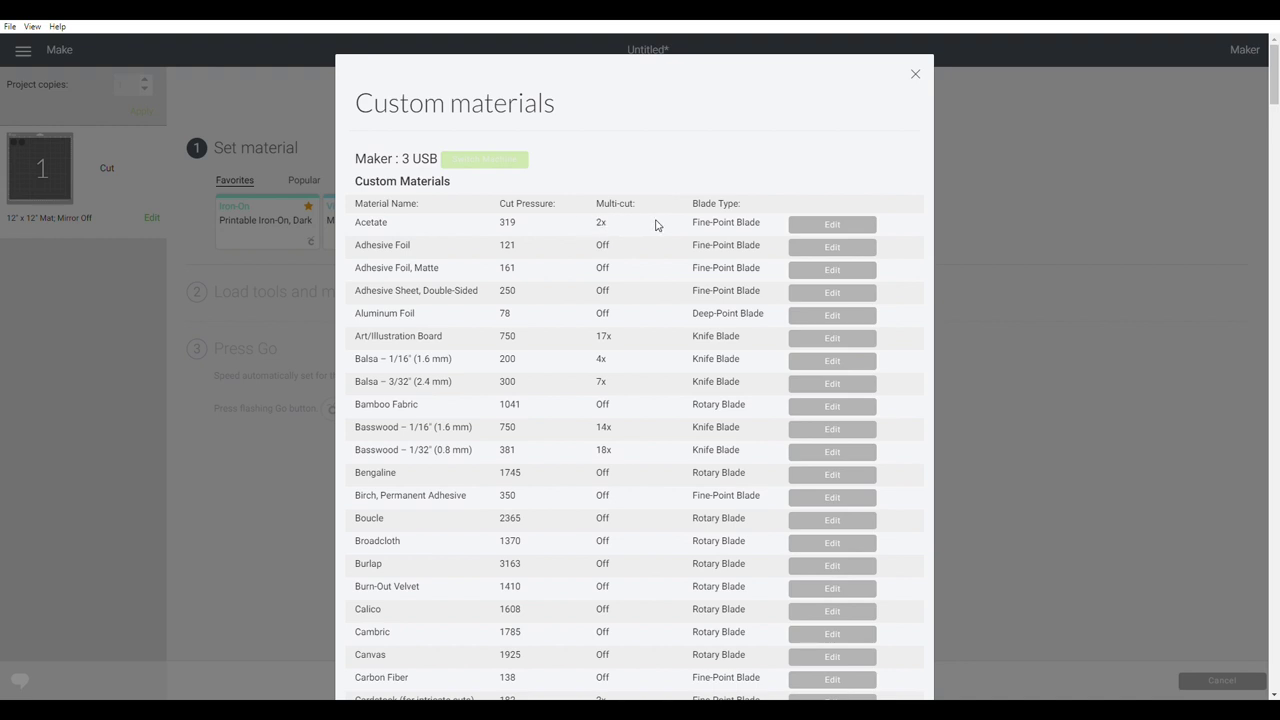
pyautogui.scroll(-15, 690, 250)
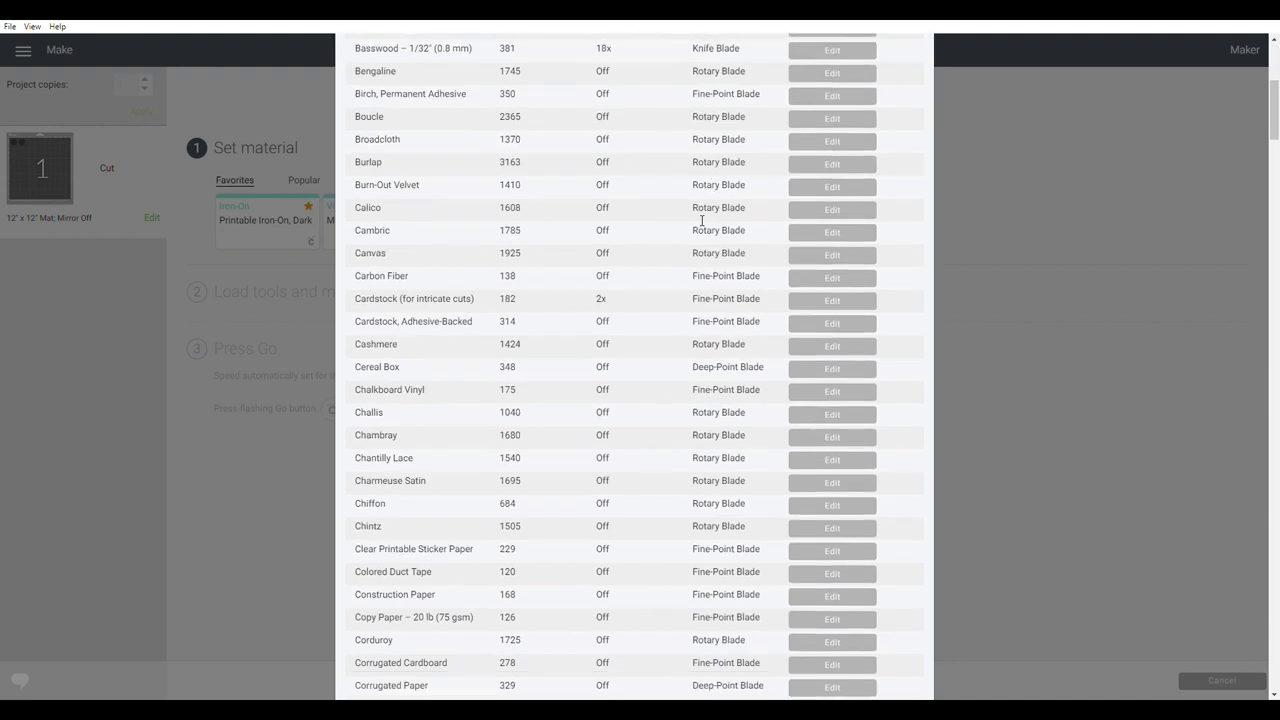
pyautogui.scroll(-15, 686, 255)
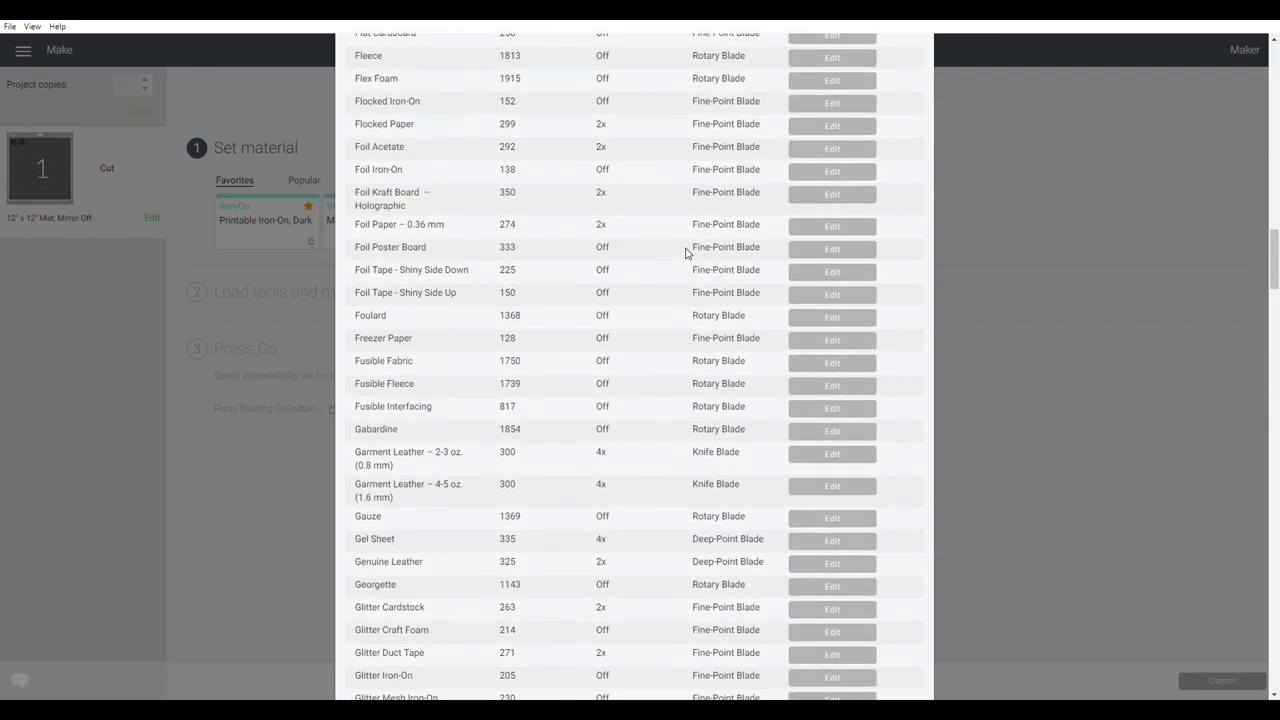
pyautogui.scroll(-7, 690, 256)
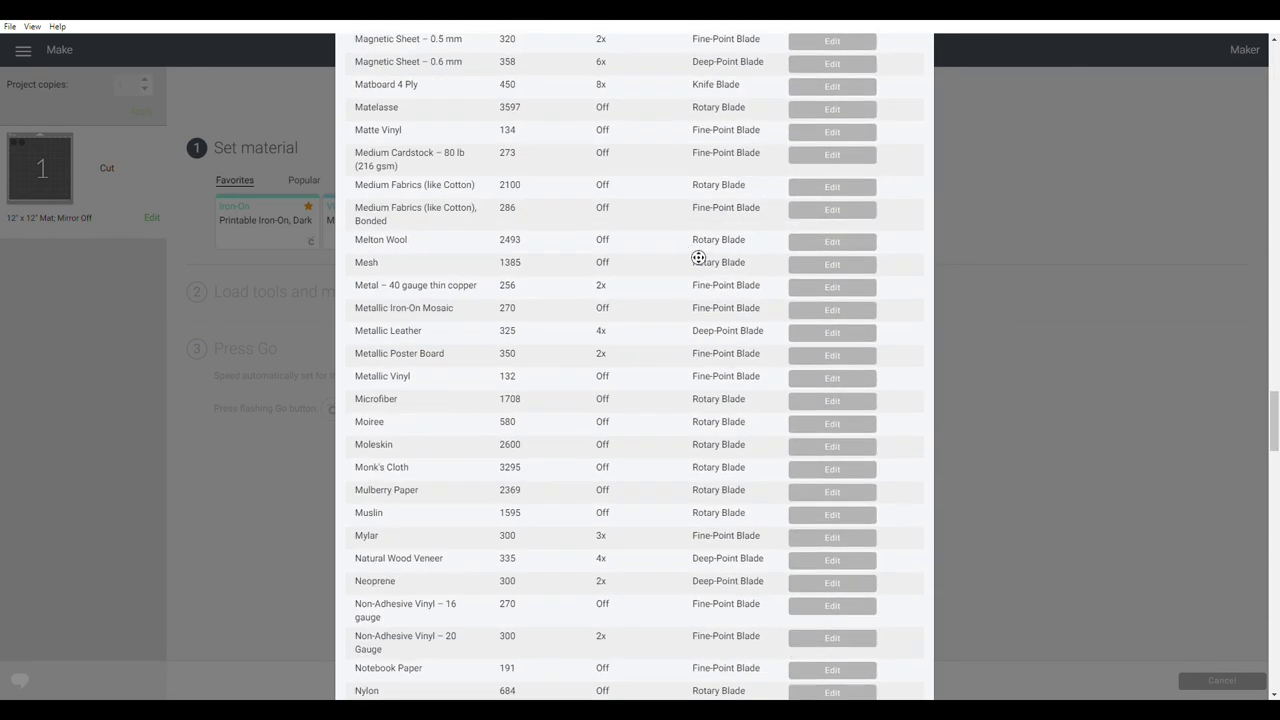
pyautogui.scroll(-14, 697, 300)
pyautogui.scroll(-10, 713, 383)
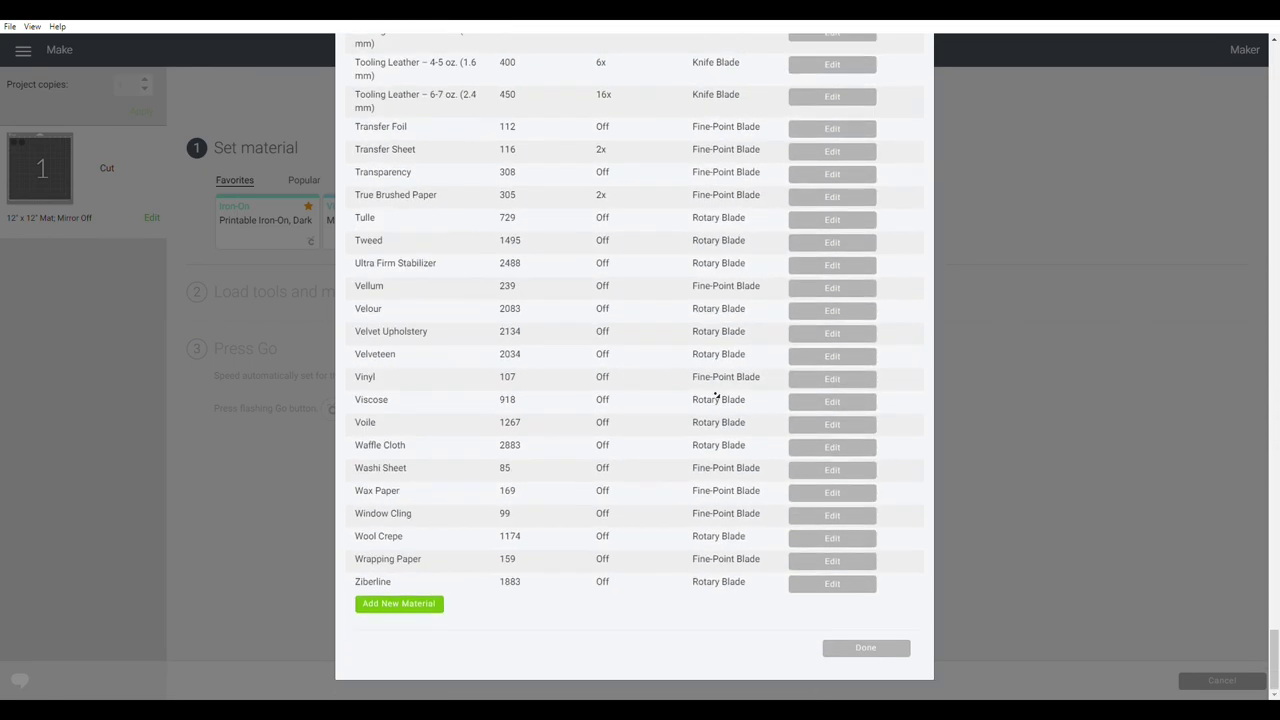
pyautogui.click(397, 606)
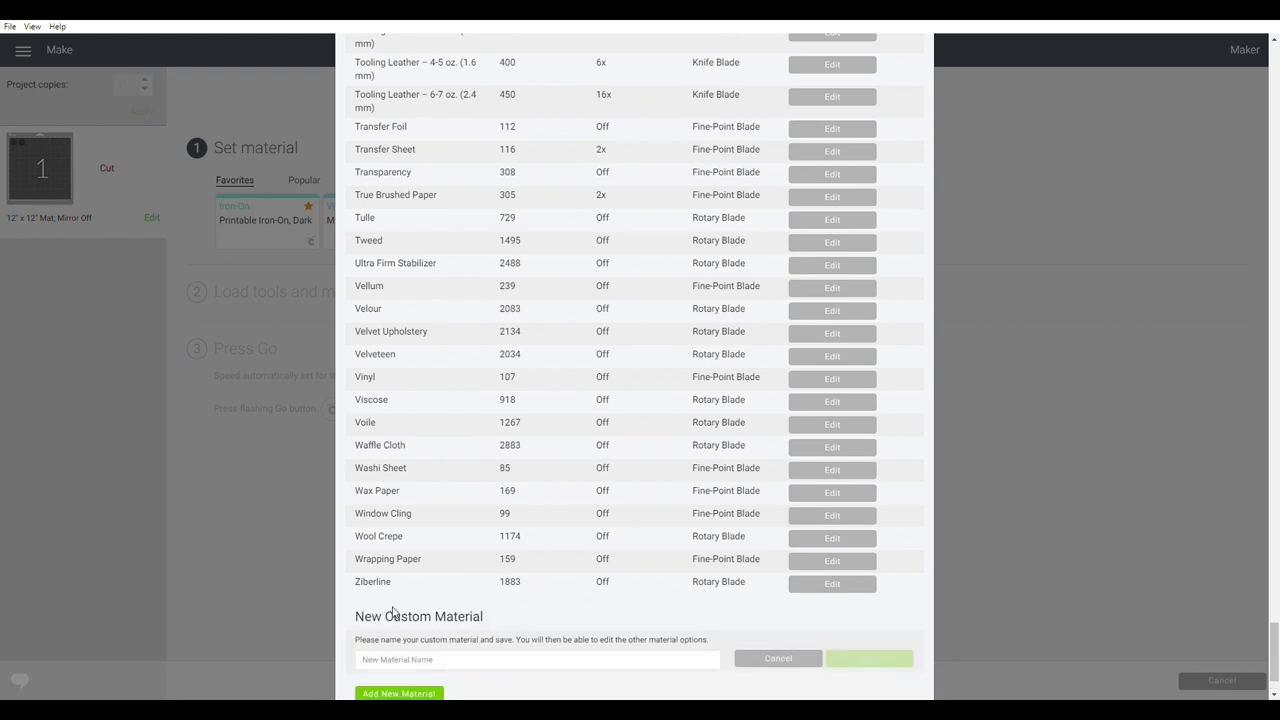
# - Name the new material 'Stencil Blanks 6mil', save it, and raise its cut pressure from 175 to 182
pyautogui.click(457, 665)
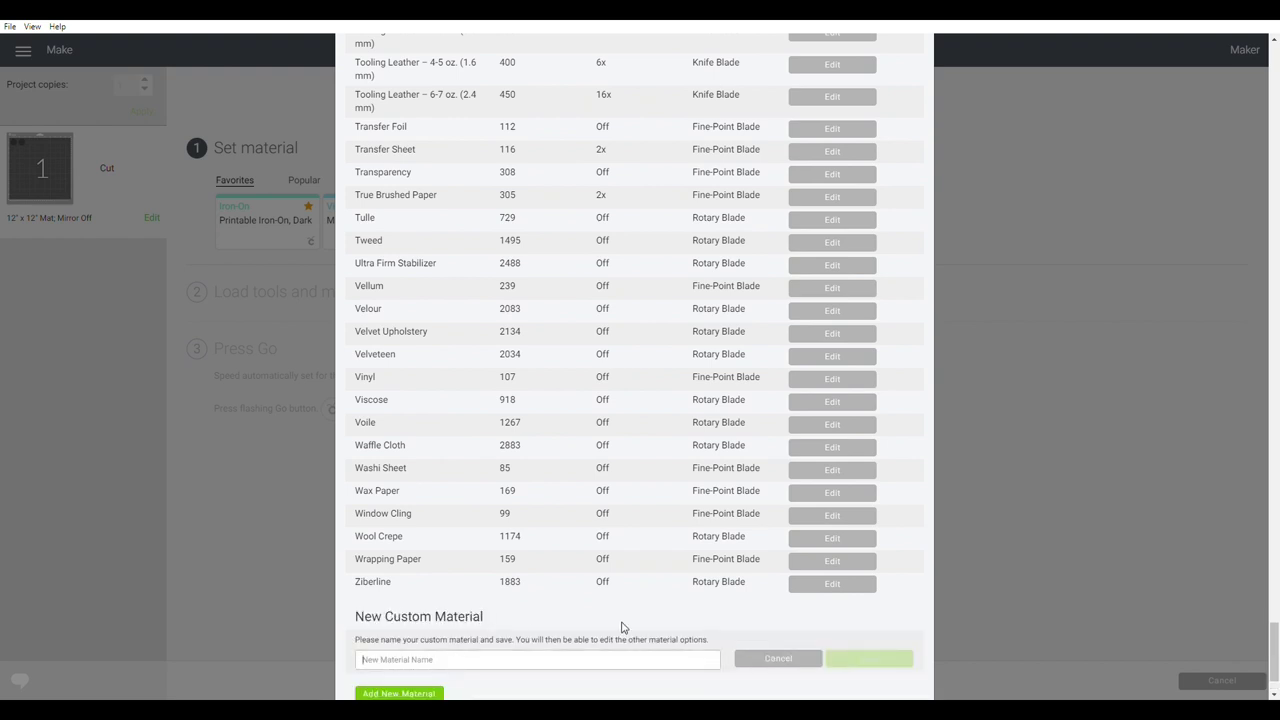
pyautogui.write('Stencil Blanks 6mil')
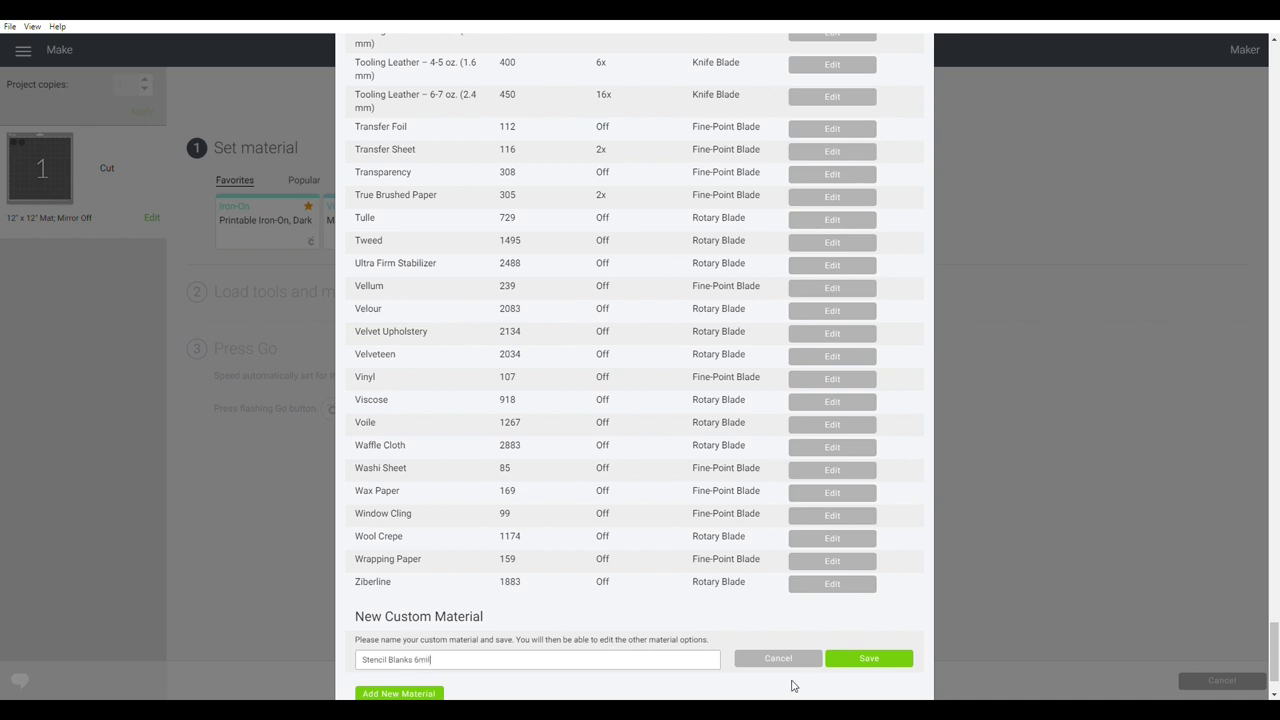
pyautogui.click(852, 663)
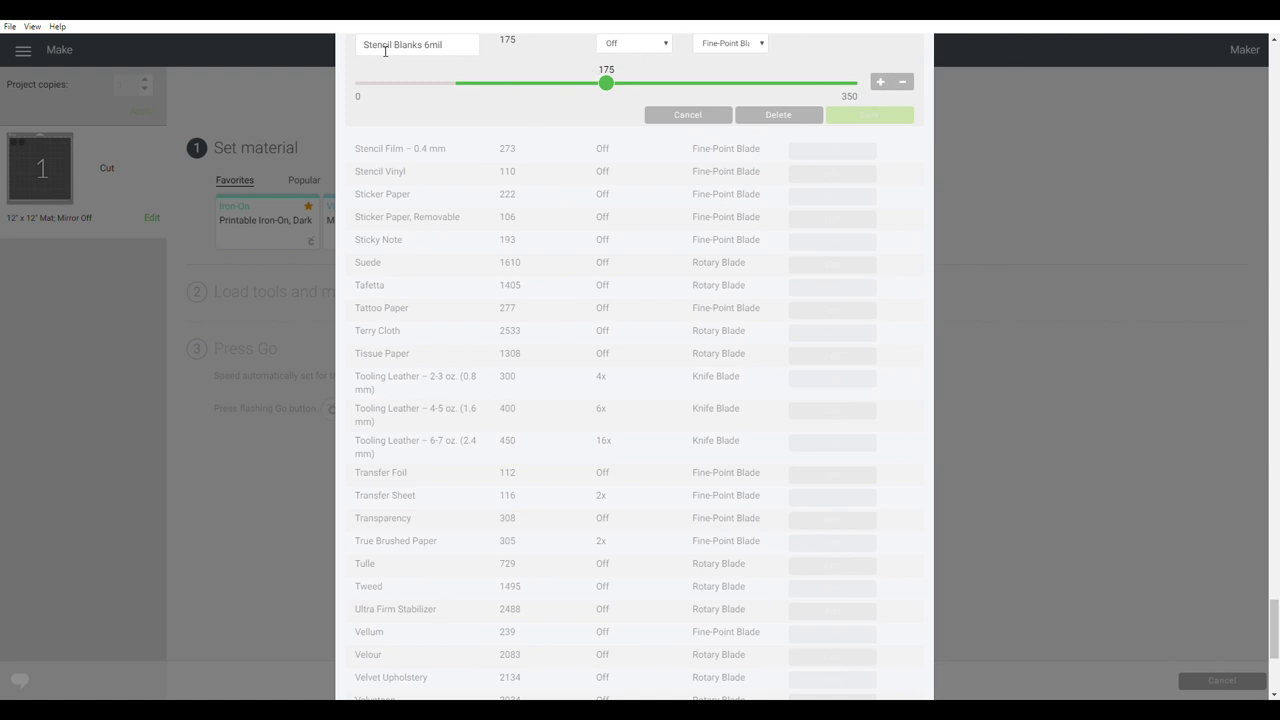
pyautogui.moveTo(606, 83)
pyautogui.mouseDown()
pyautogui.moveTo(580, 84)
pyautogui.moveTo(801, 90)
pyautogui.mouseUp()
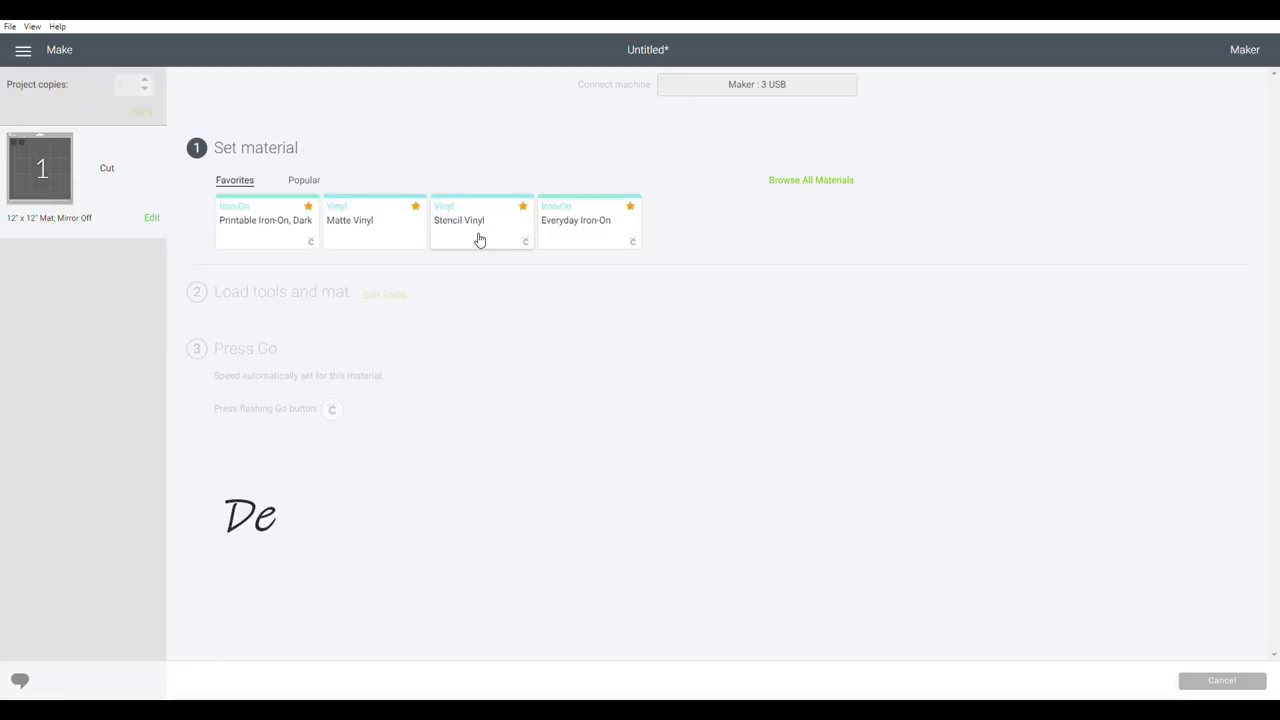
# - Search materials for 'Stencil' and select the custom Stencil Blanks 6mil material
pyautogui.click(806, 181)
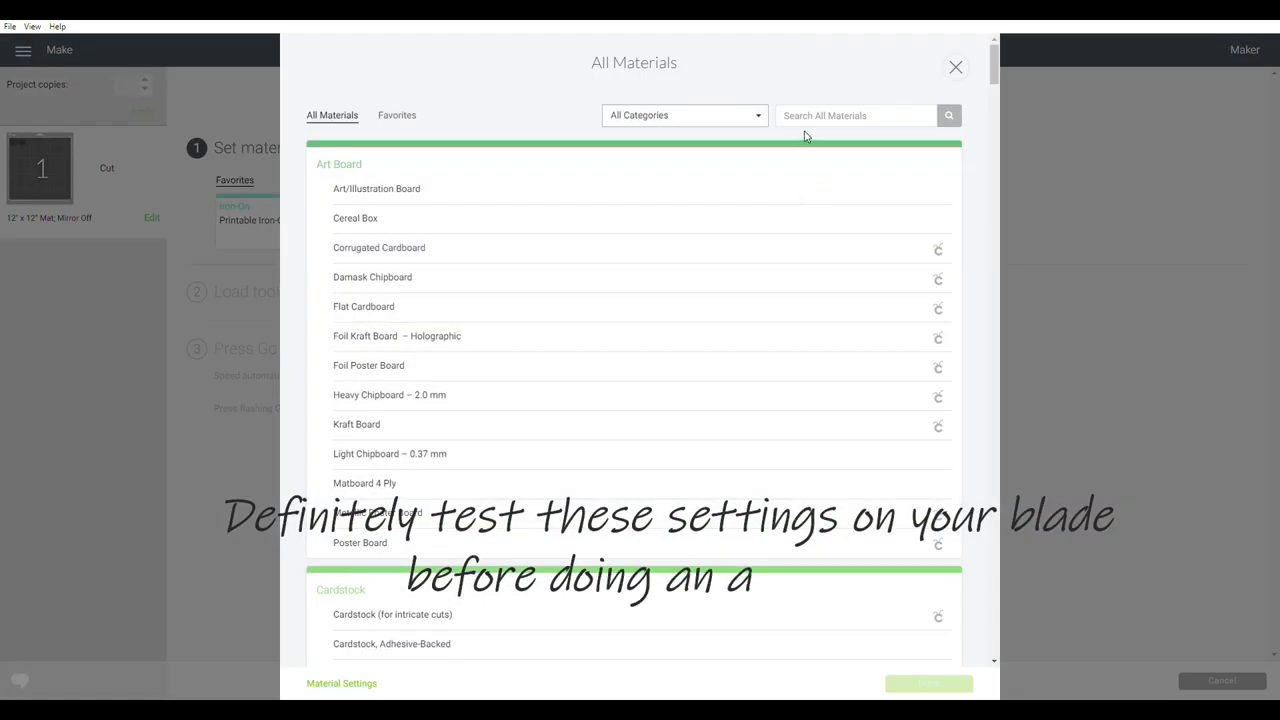
pyautogui.write('Stencil')
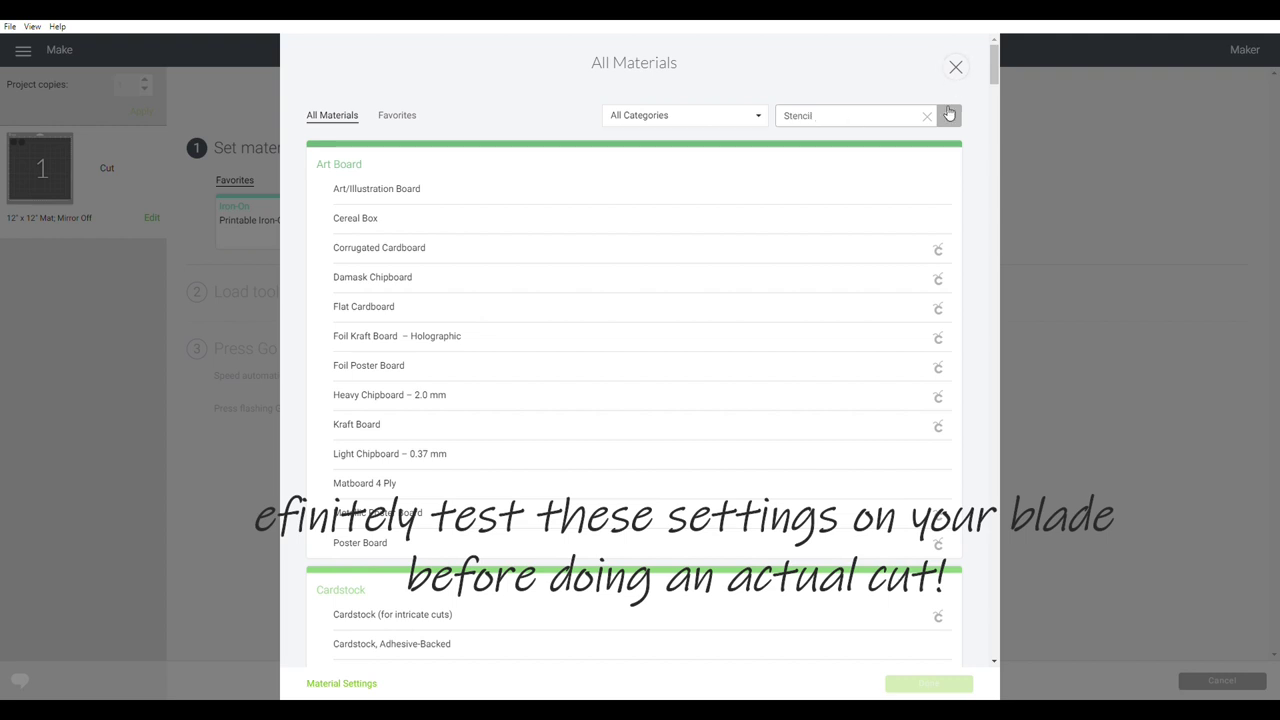
pyautogui.press('Return')
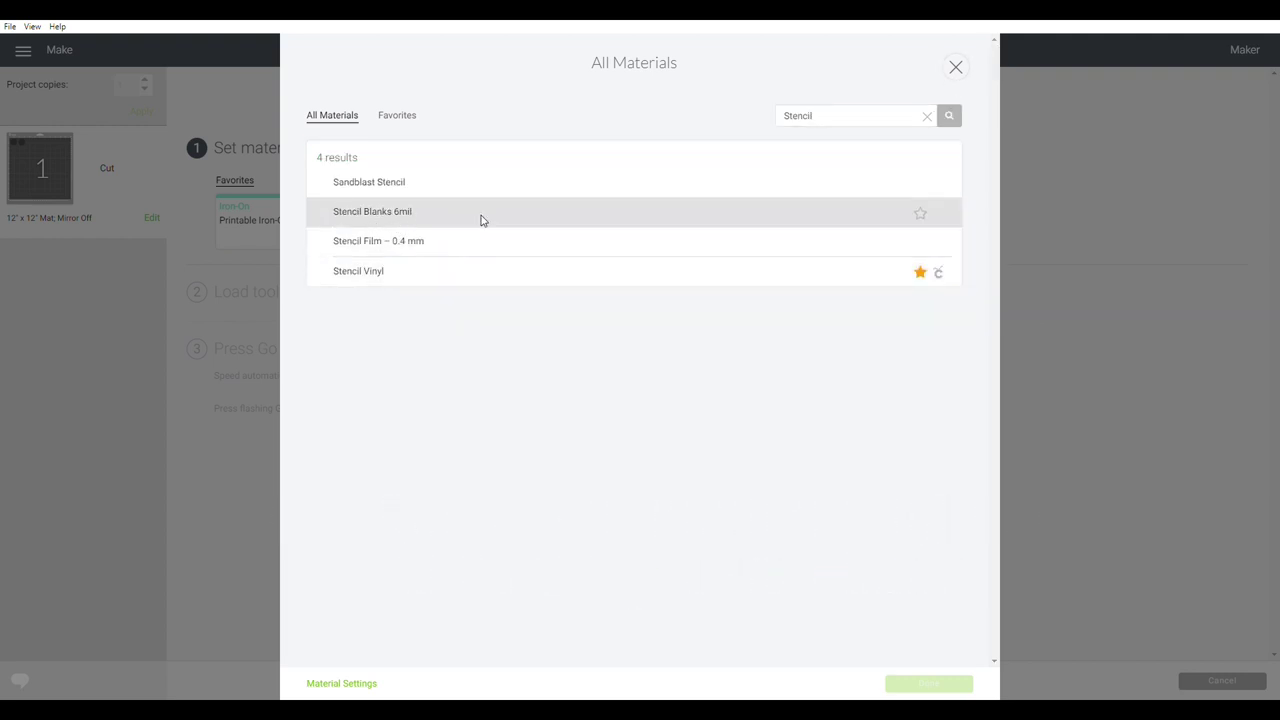
pyautogui.click(399, 218)
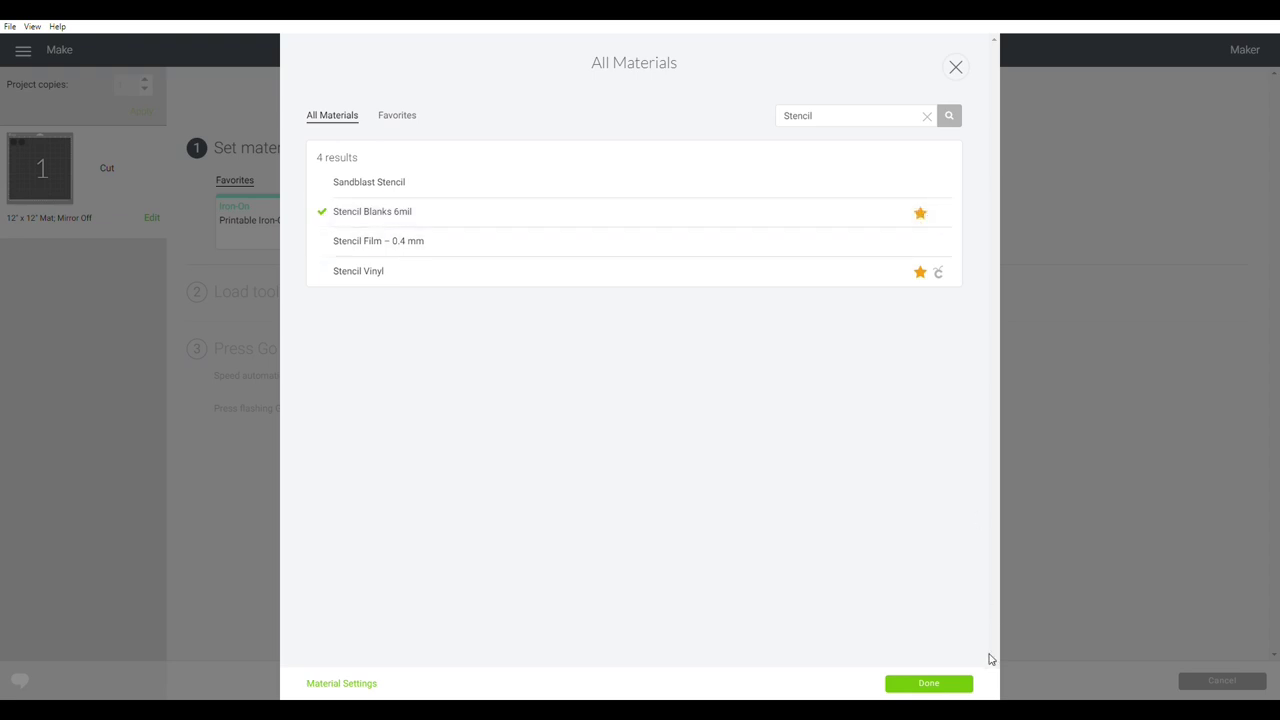
pyautogui.click(929, 684)
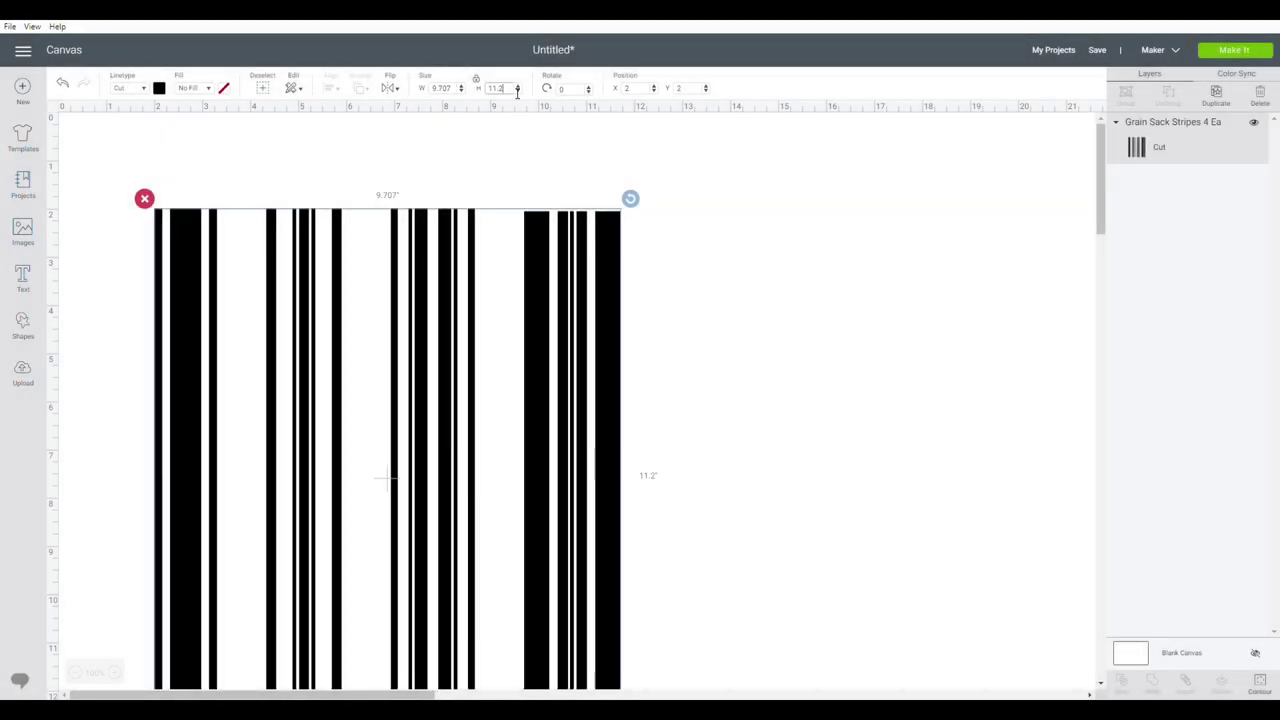
# - Send the grain sack stripes to the mat and shift them slightly right and down
pyautogui.click(1233, 50)
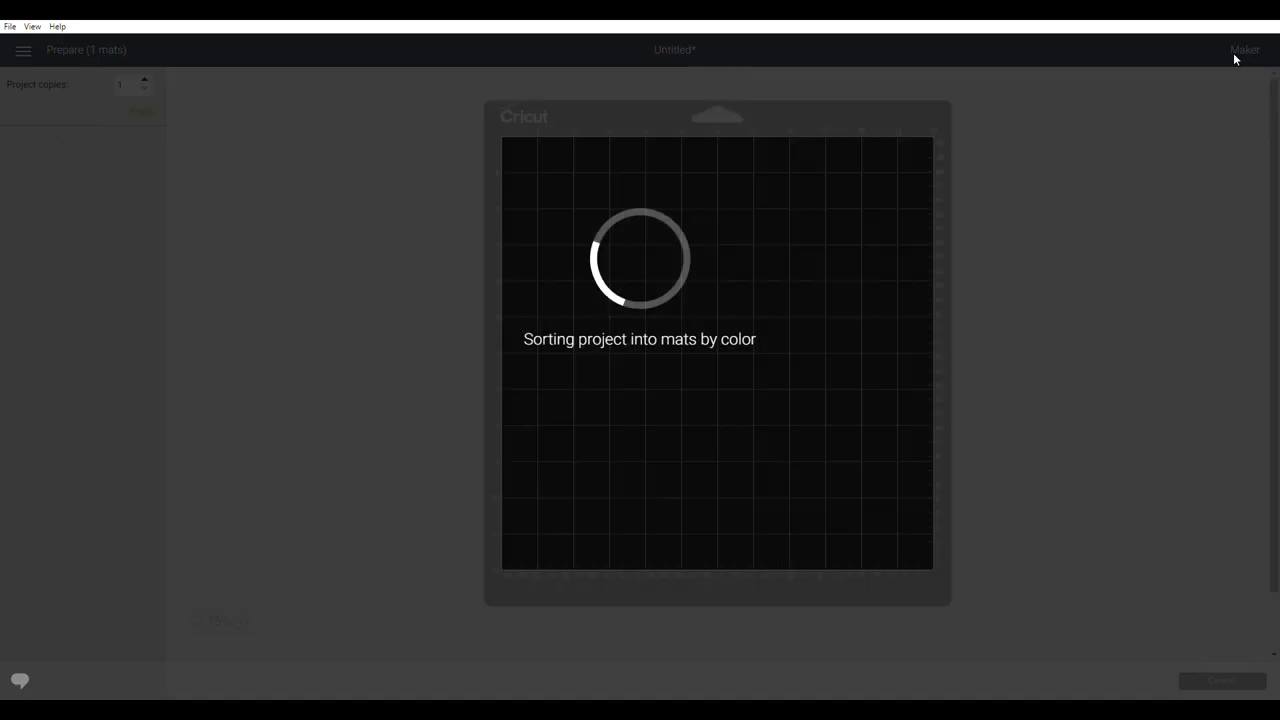
pyautogui.moveTo(846, 342); pyautogui.dragTo(857, 346)
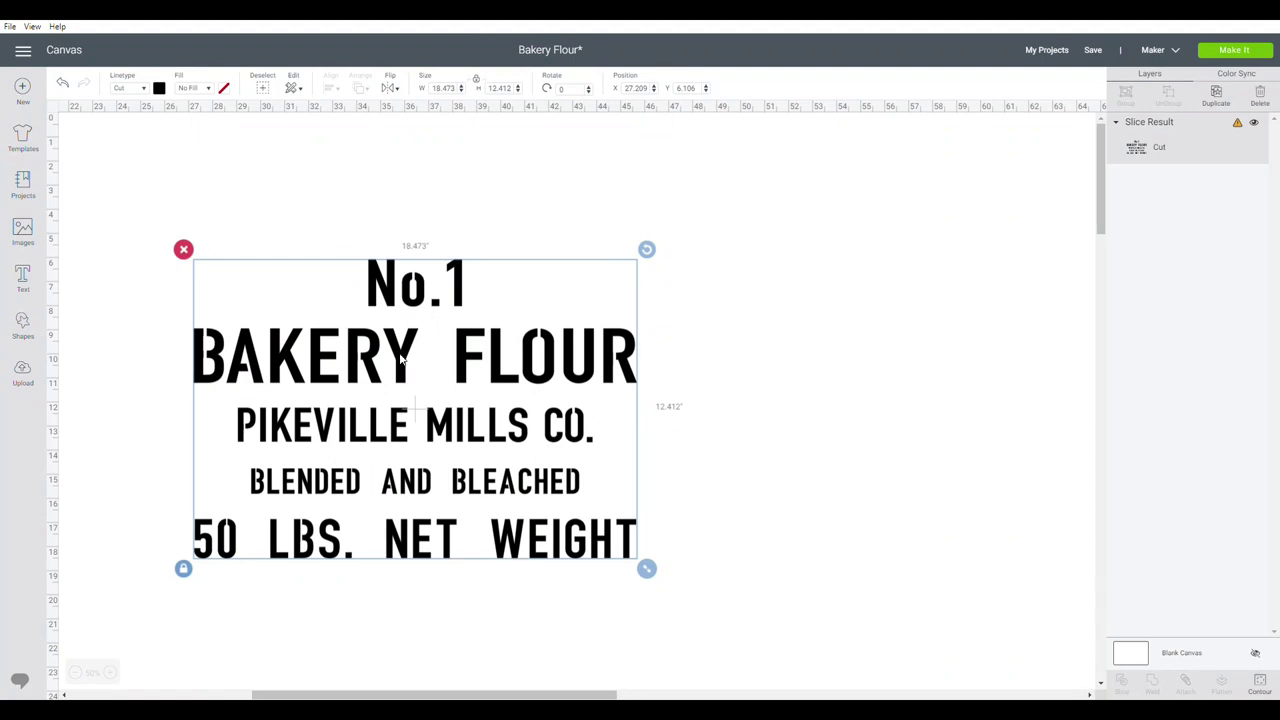
# - Drag the Bakery Flour stencil text up and left to X 26.543, Y 4.661 in
pyautogui.moveTo(403, 366); pyautogui.dragTo(390, 330)
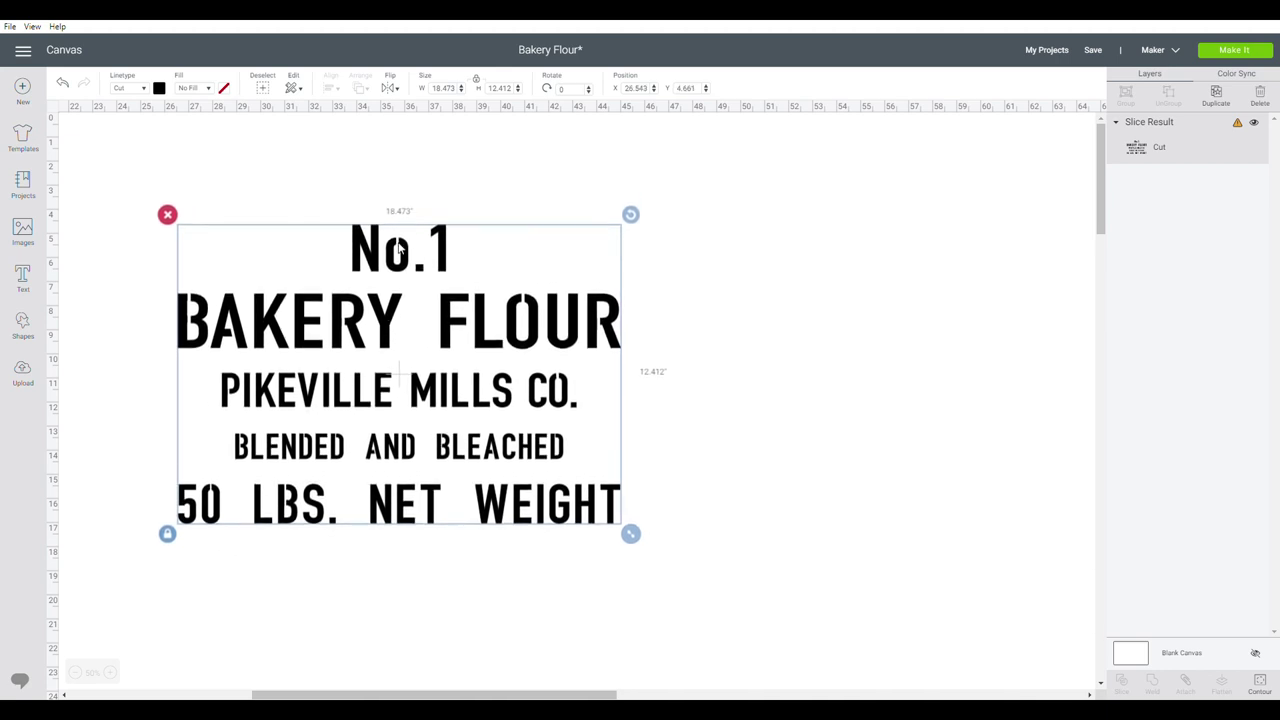